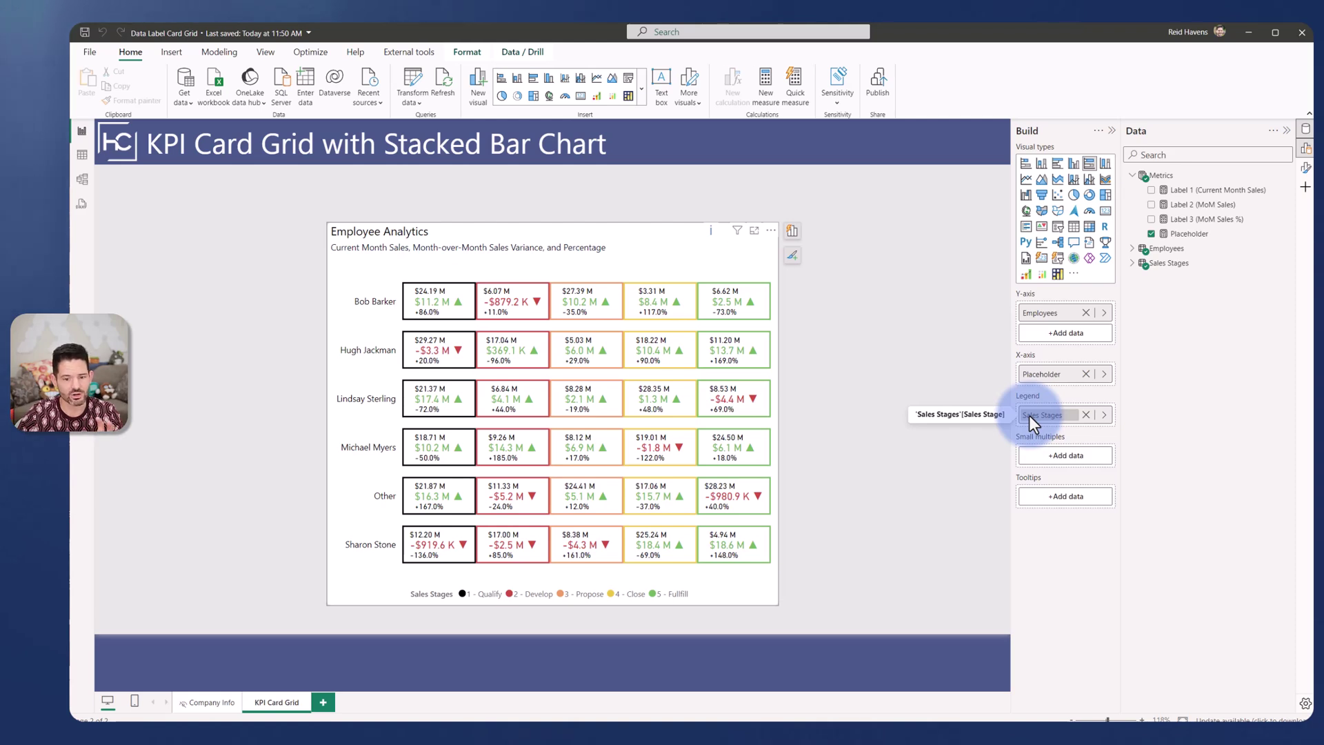
- Show the Placeholder measure's DAX formula, Placeholder = 1
click(1198, 235)
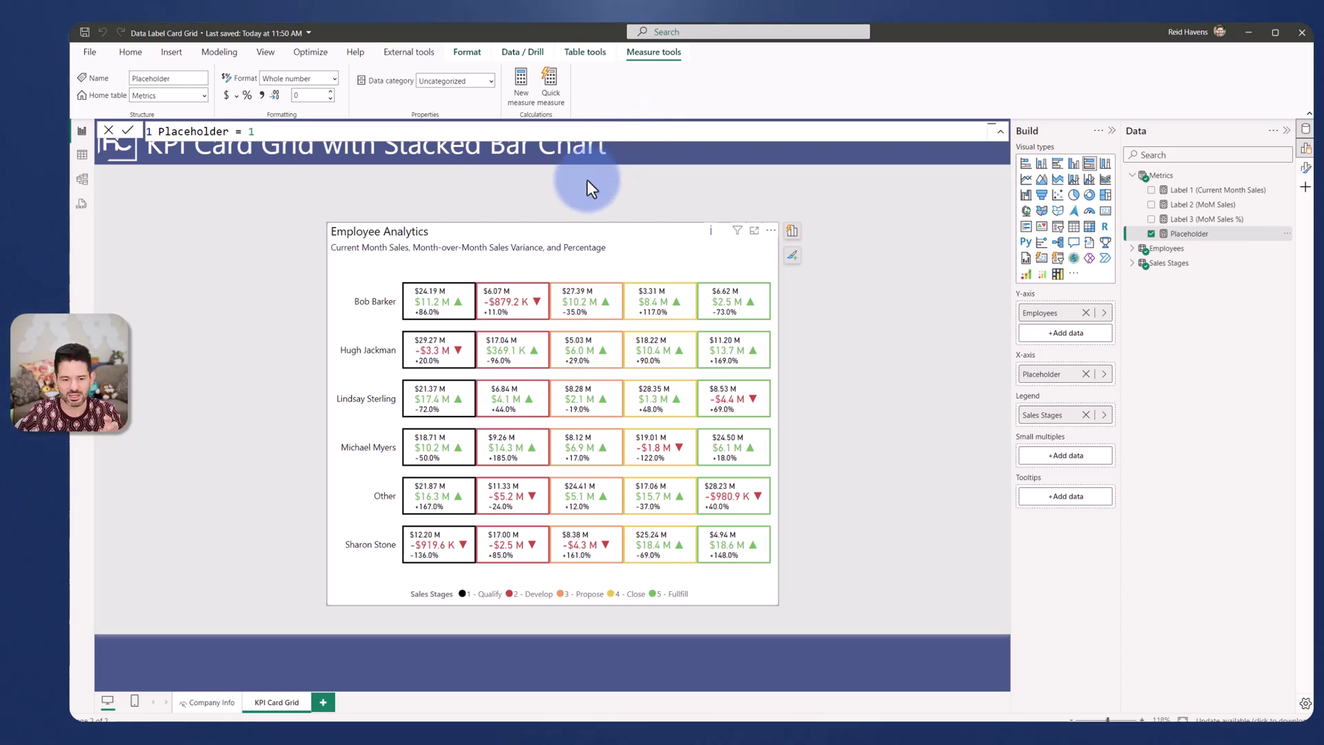
mouse_move(454, 278)
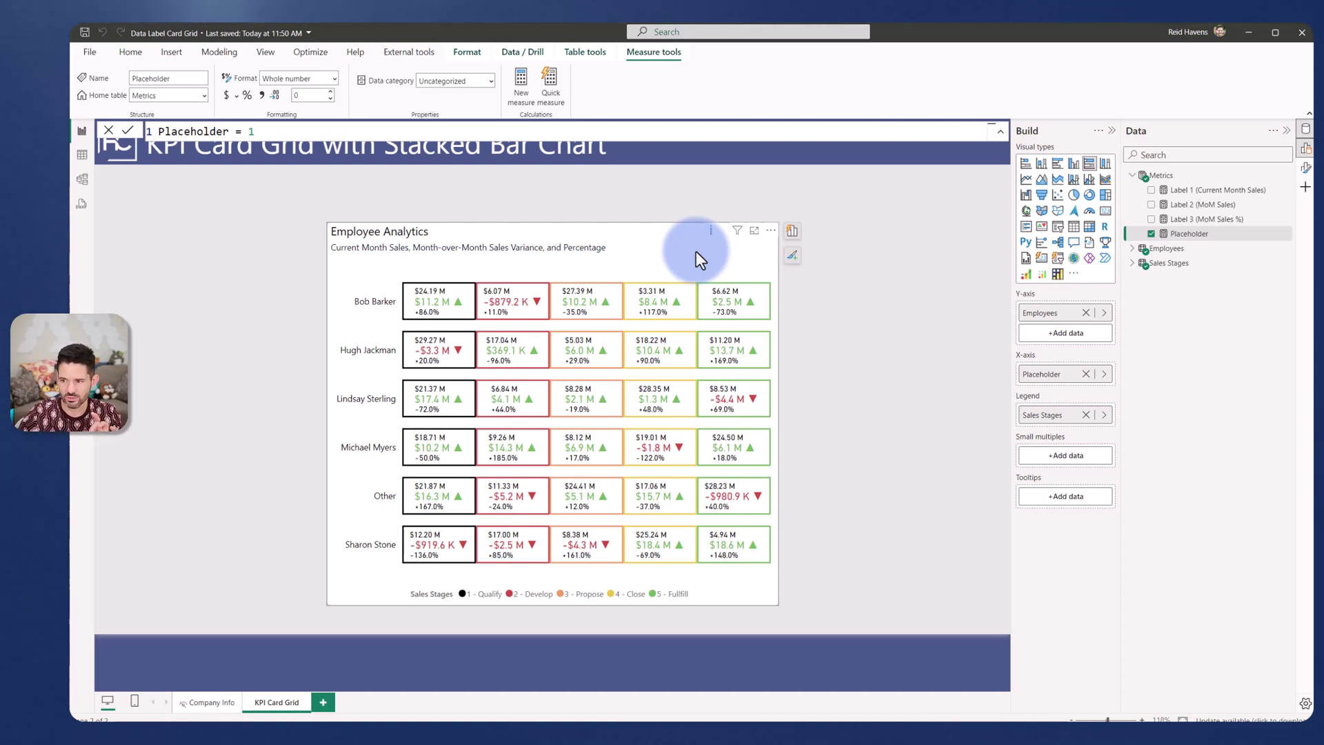
- Open the chart's Bars format settings and try the fill Transparency slider
click(1305, 169)
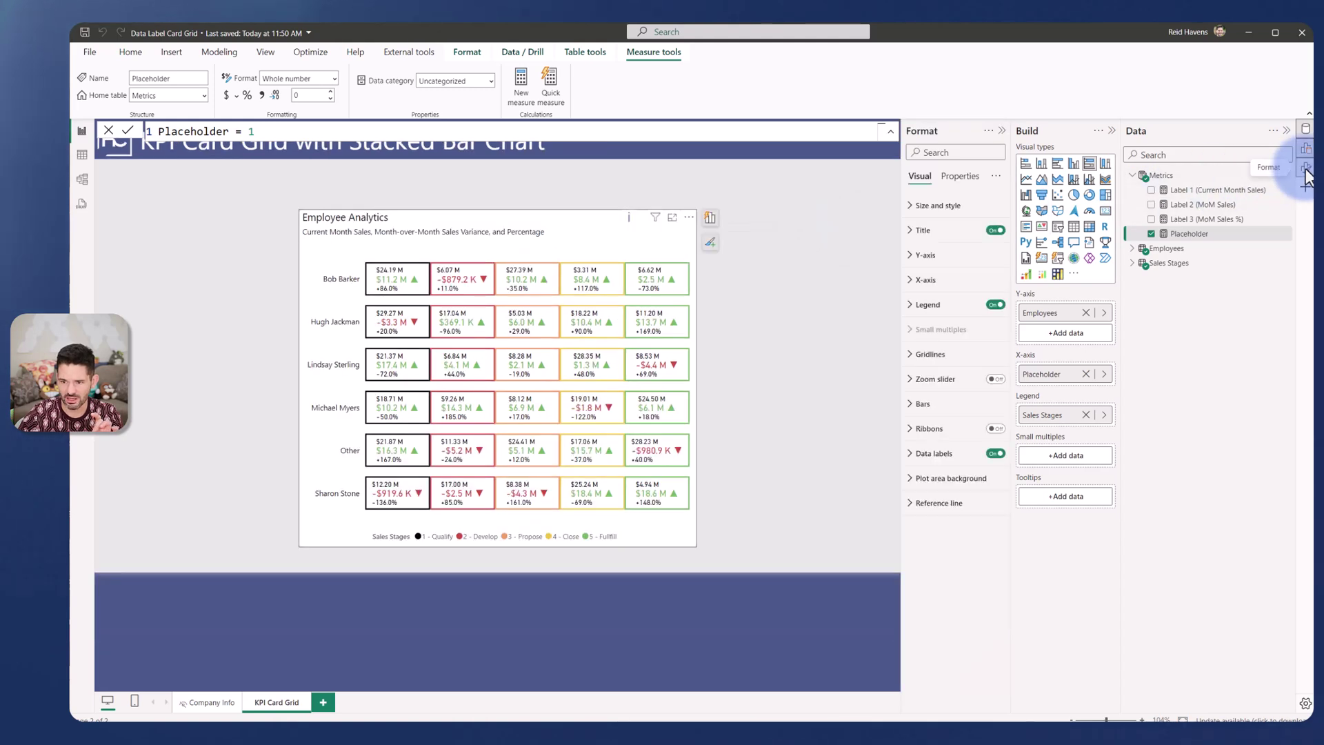
click(933, 408)
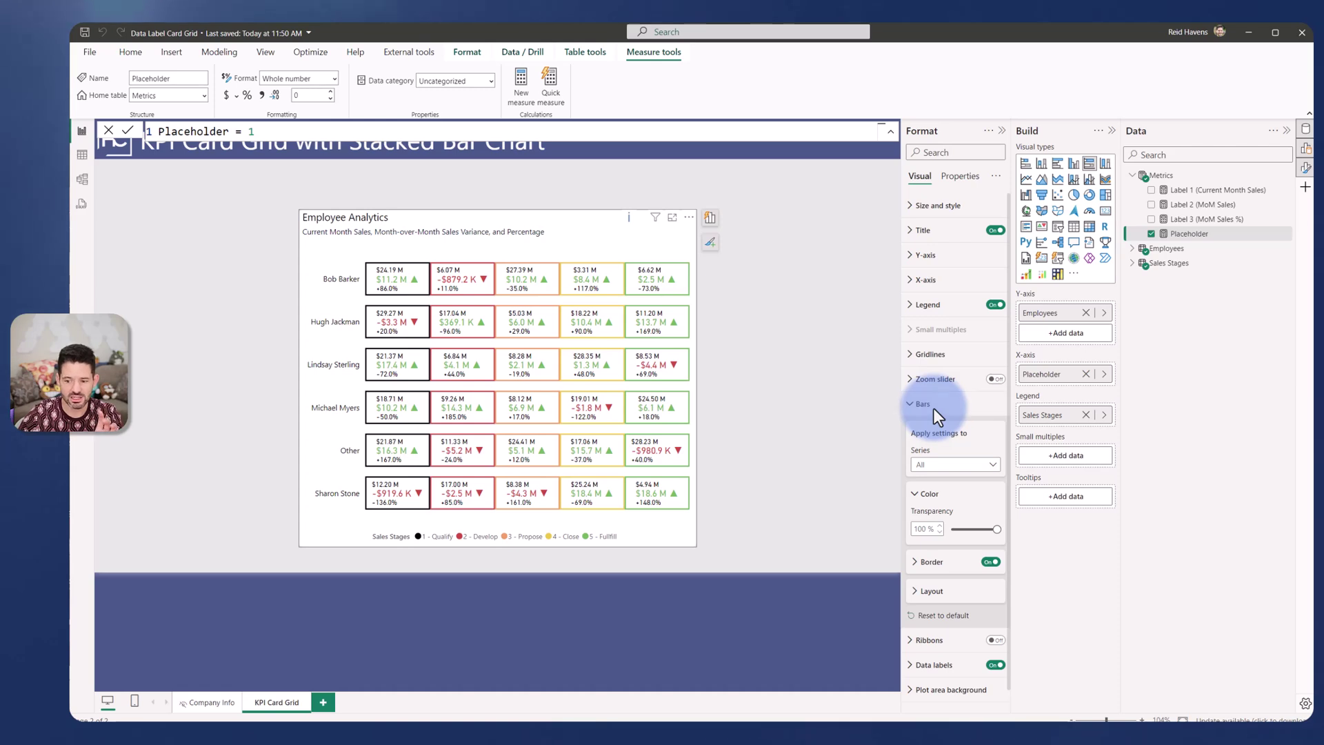
mouse_move(996, 529)
mouse_down()
mouse_move(929, 530)
mouse_move(1015, 532)
mouse_up()
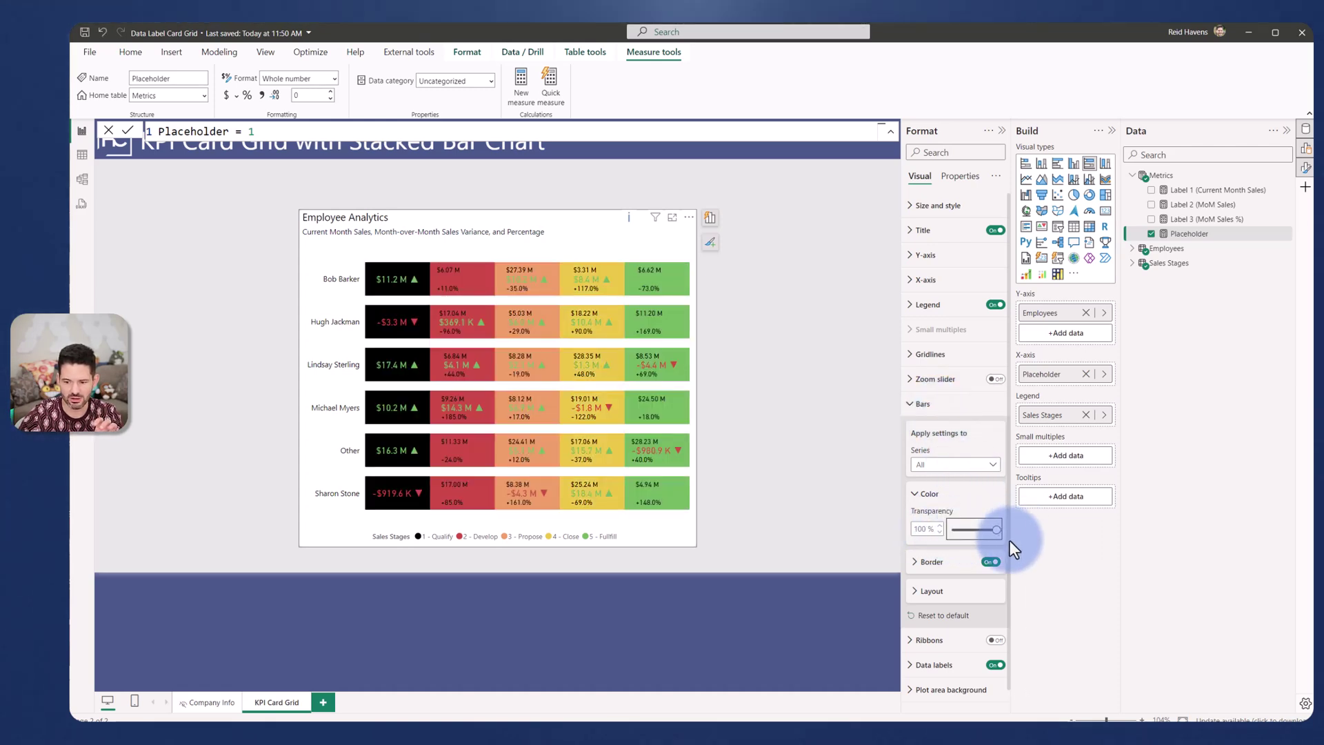
- Toggle the bar Border off and back on, then expand Border to show Match bar color
click(991, 562)
click(991, 561)
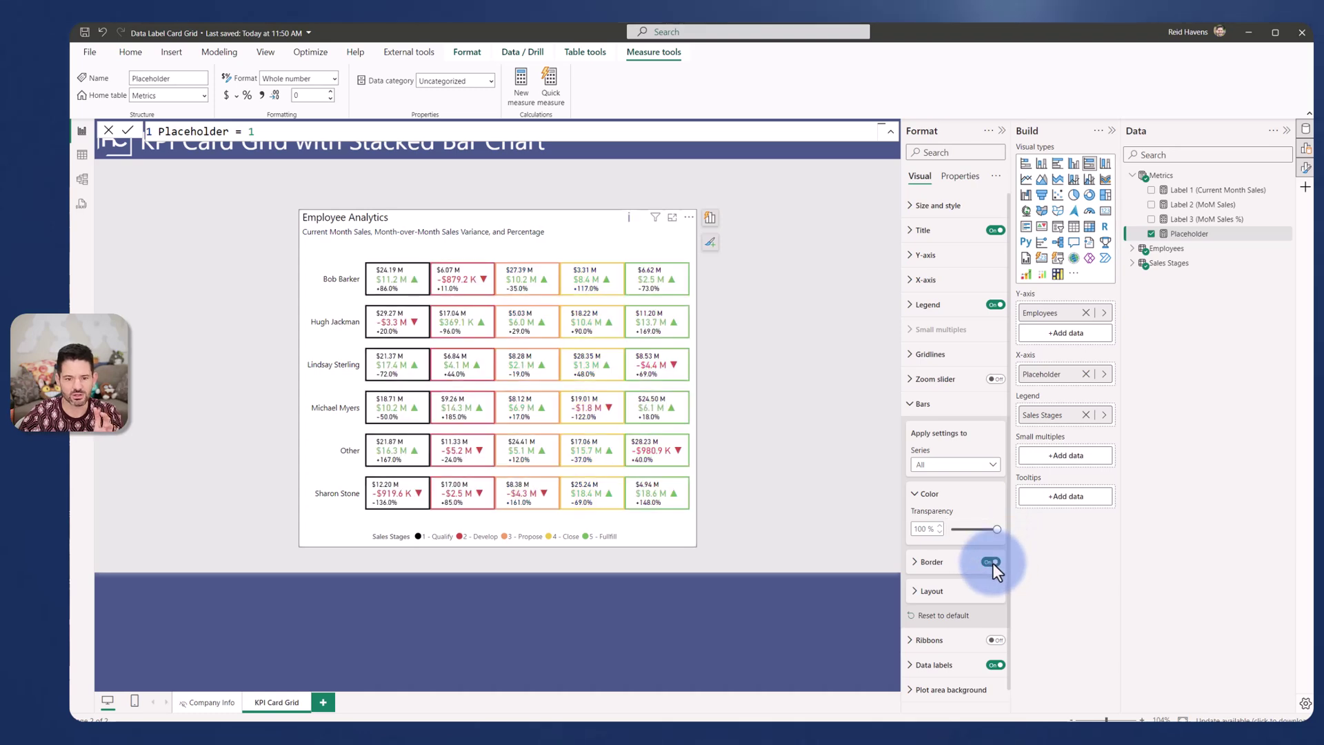
click(932, 560)
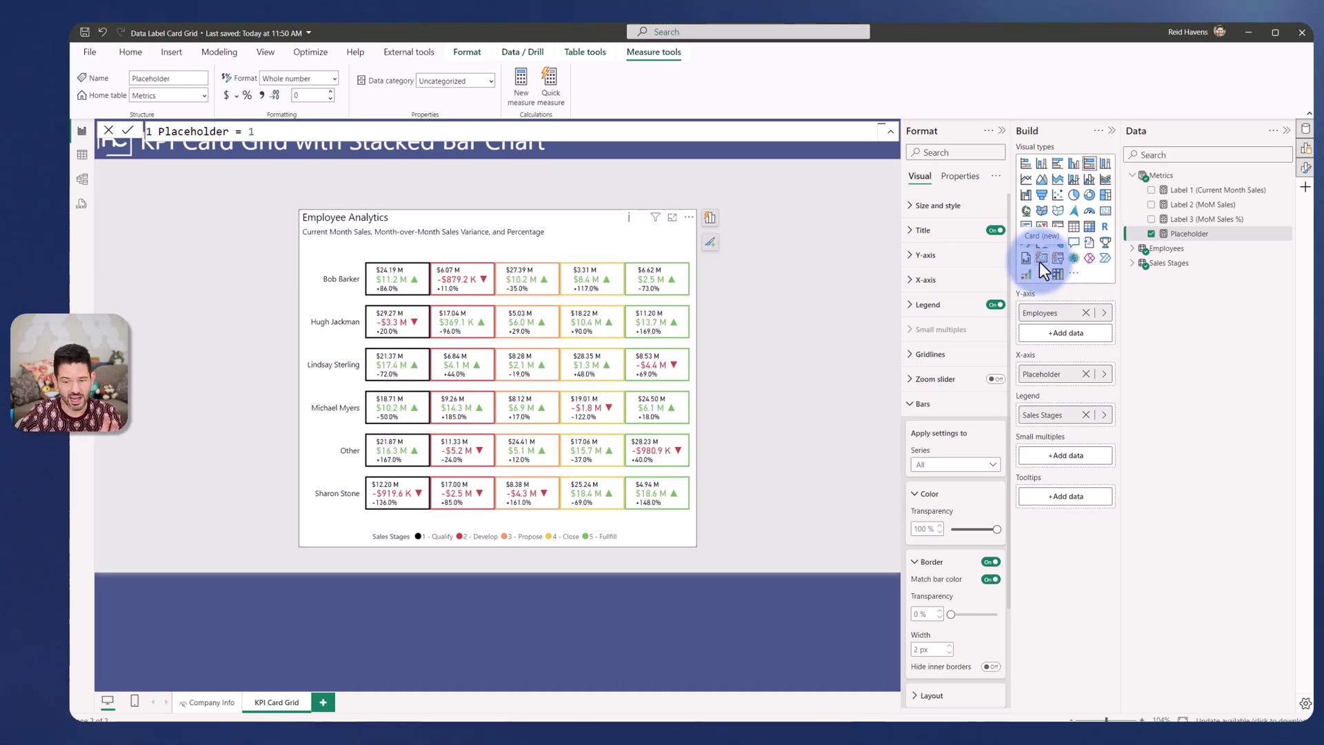
- Collapse the Bars settings and briefly expand then collapse the Legend settings
click(953, 403)
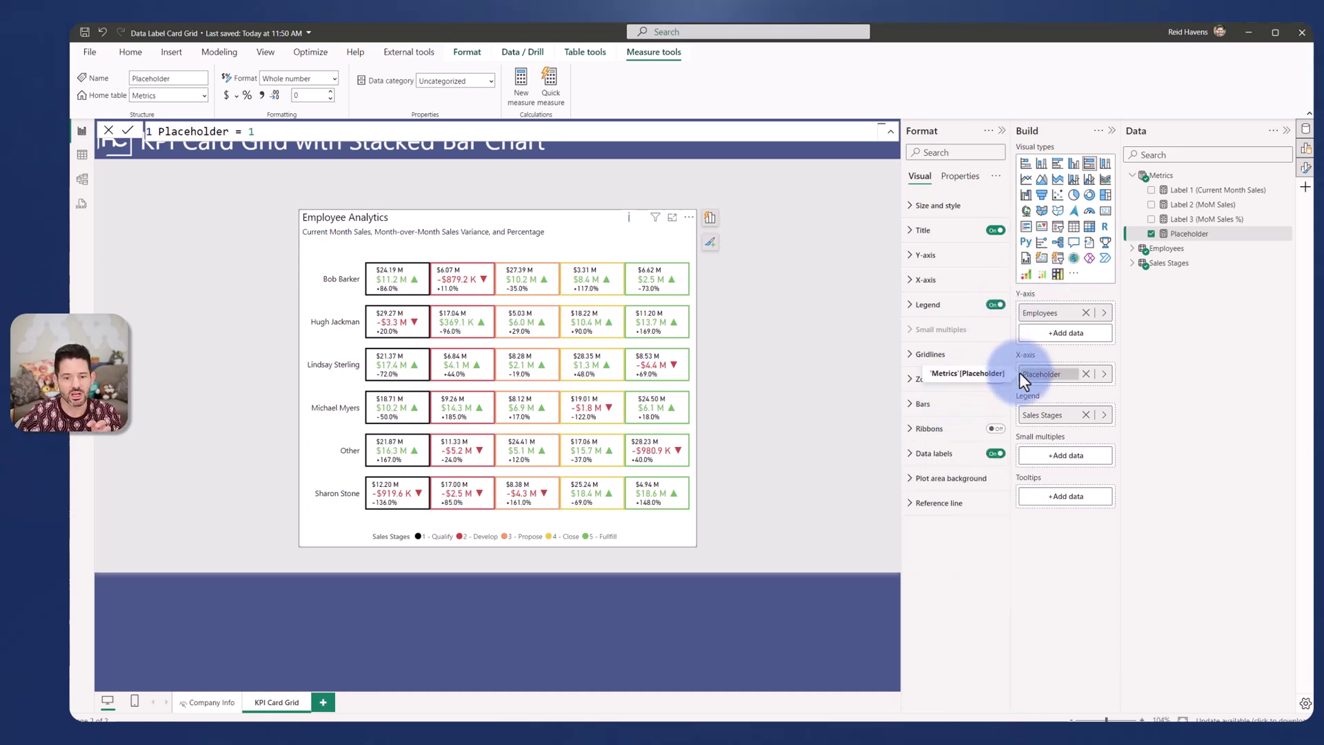
click(941, 308)
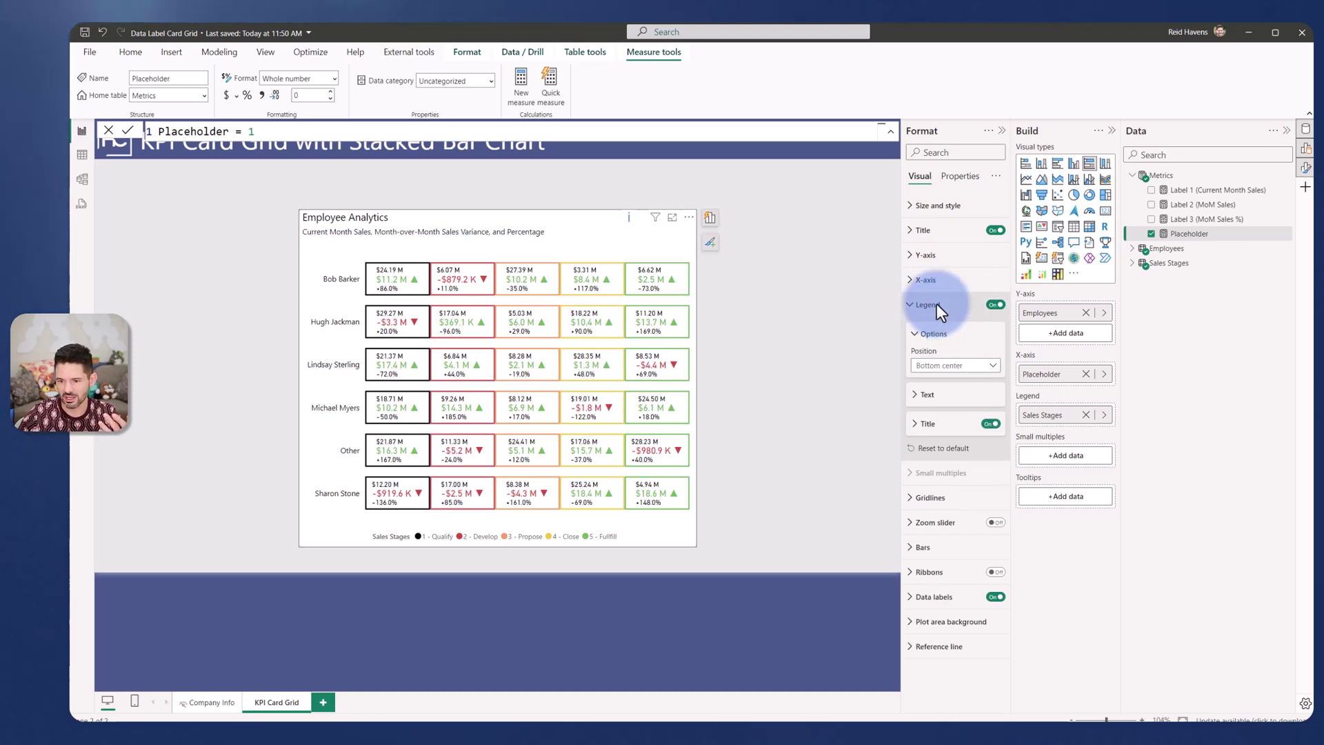
click(936, 303)
- Check the Bars series list (1 - Qualify, 2 - Develop), then expand the Data labels settings
click(941, 401)
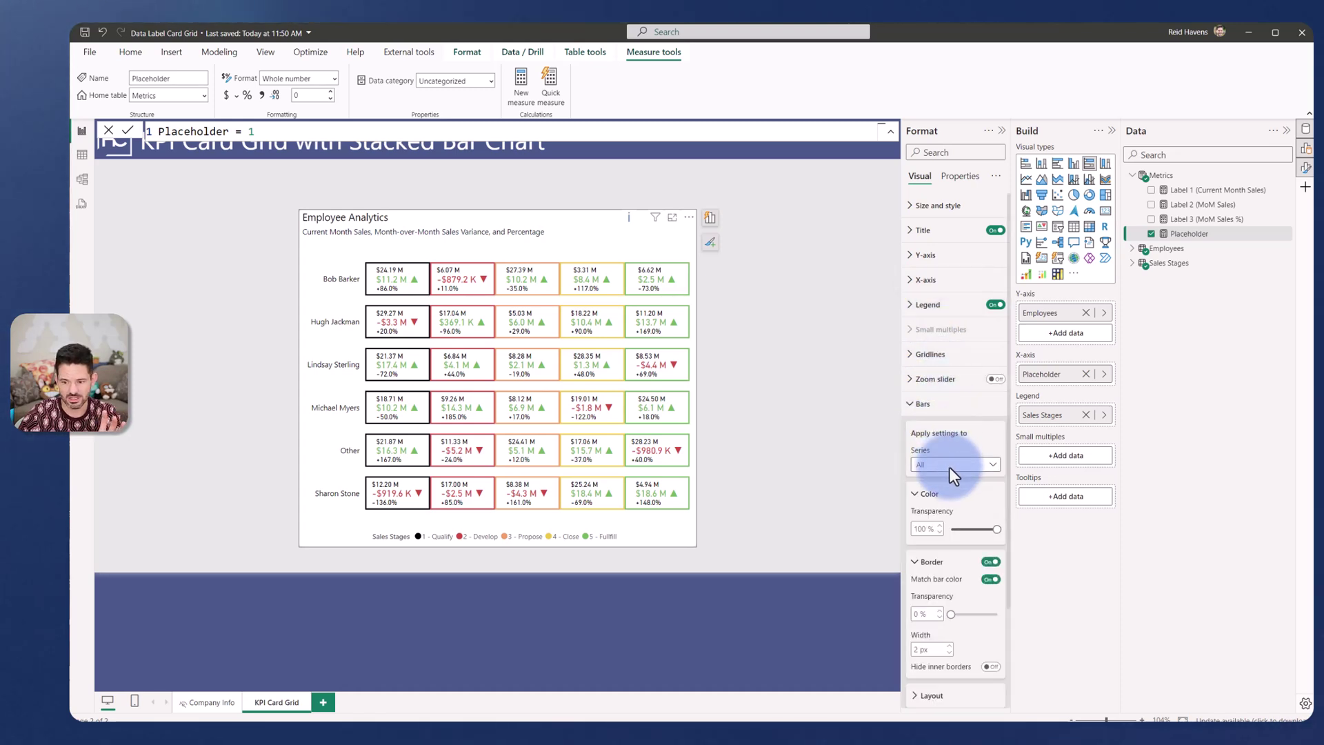
click(949, 466)
click(940, 466)
click(941, 466)
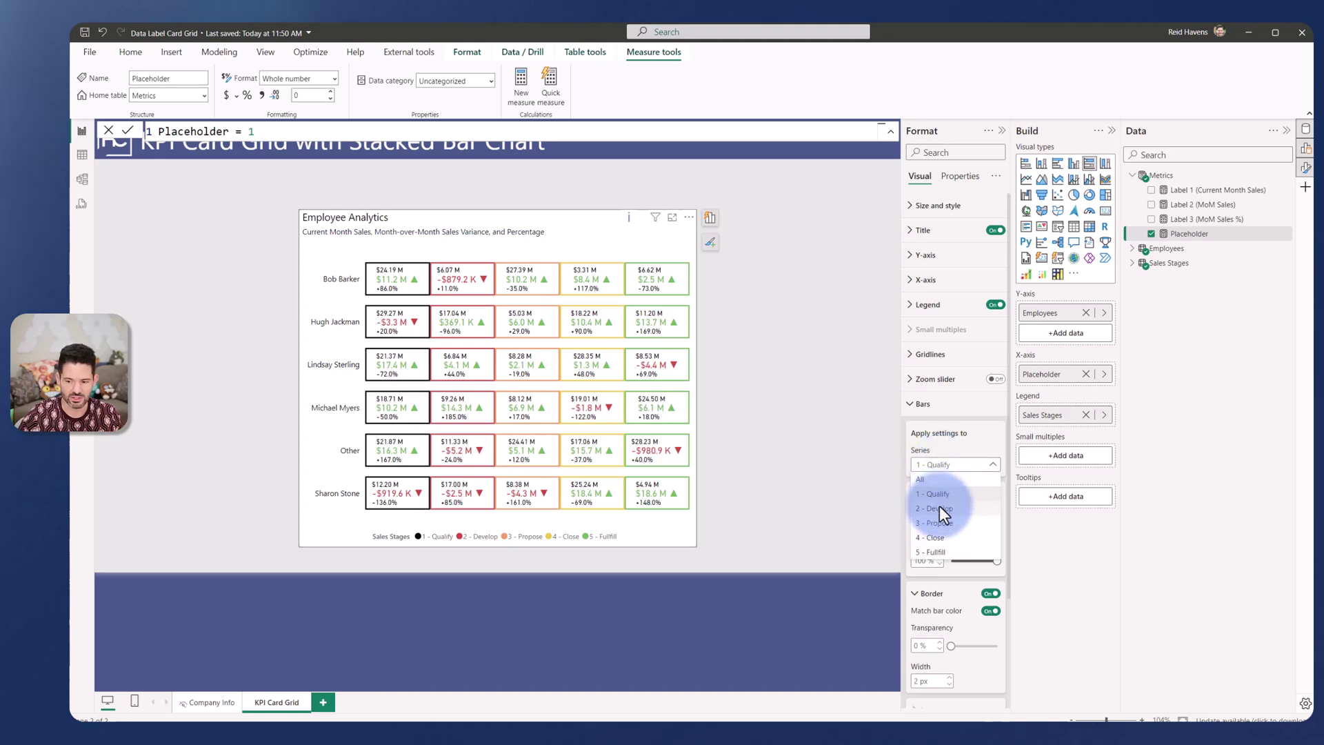
click(939, 506)
click(928, 407)
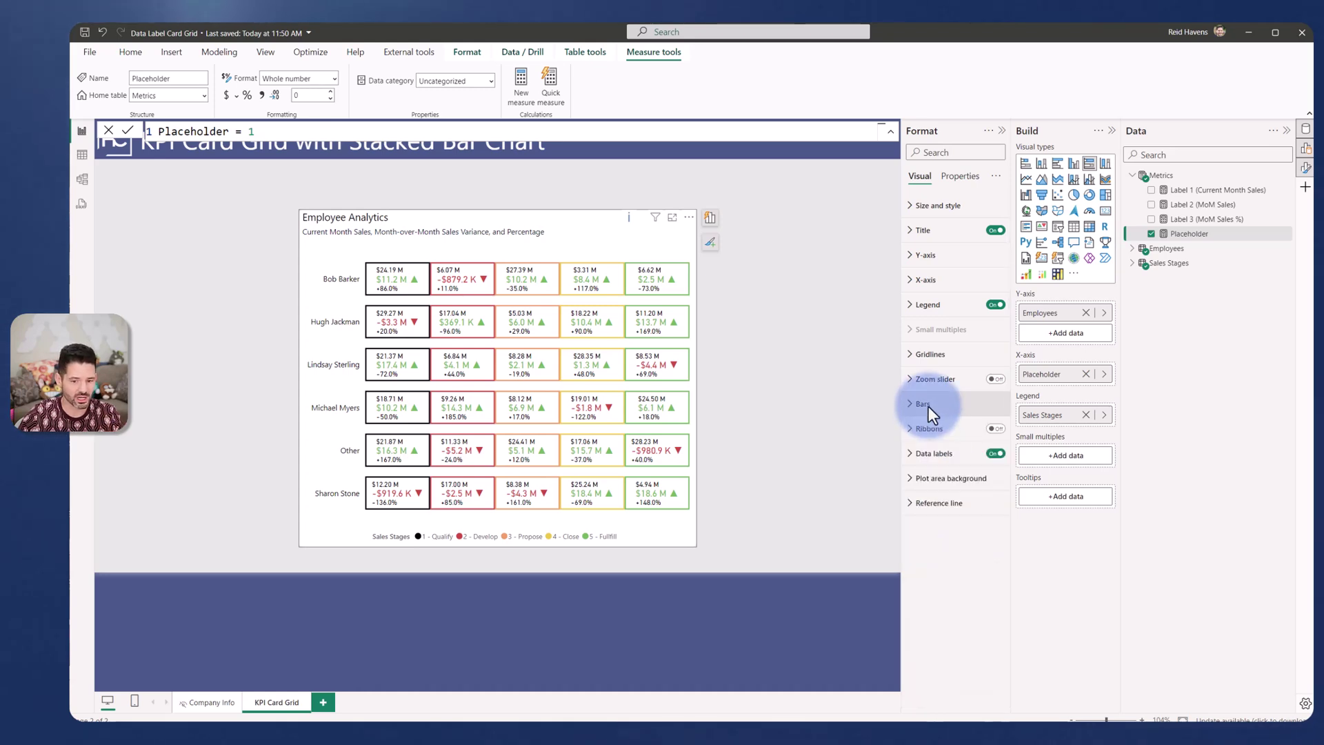
click(925, 453)
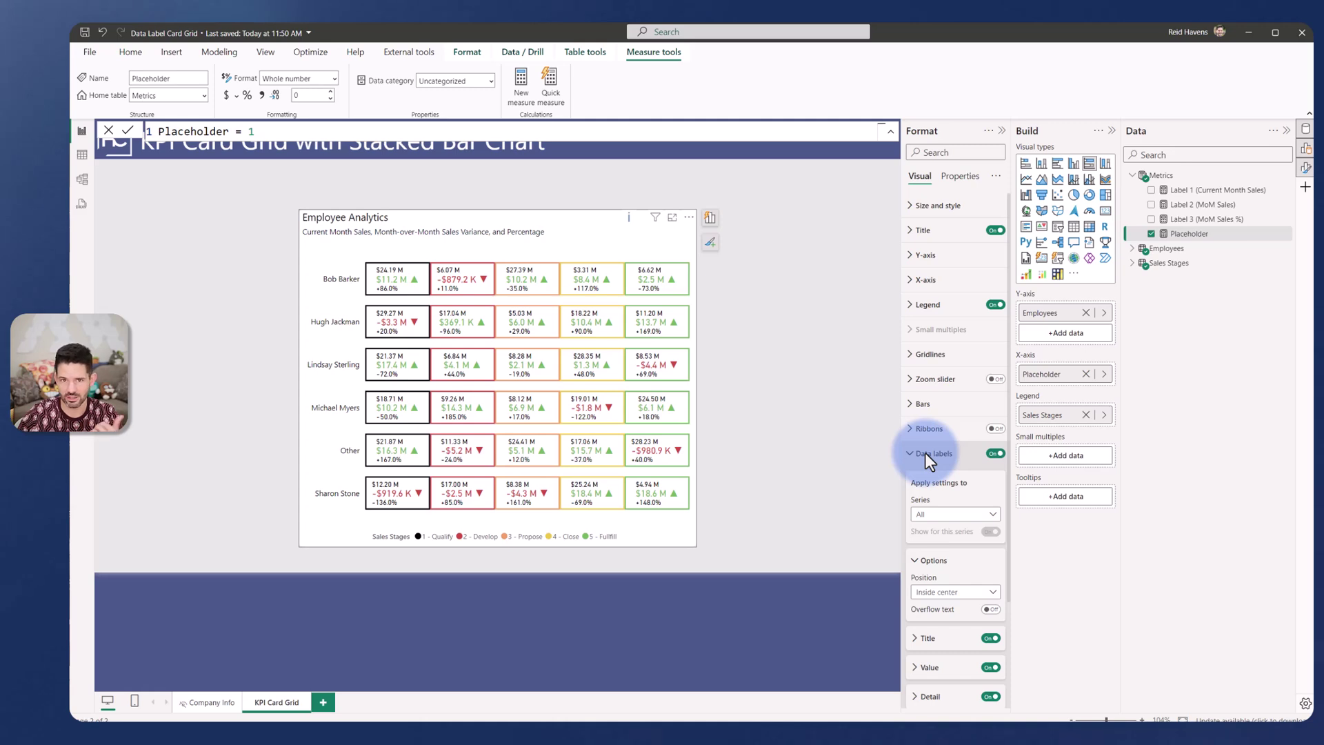
- Expand the data label Title settings, showing Custom content from the Label 1 measure
scroll(925, 452, down, 3)
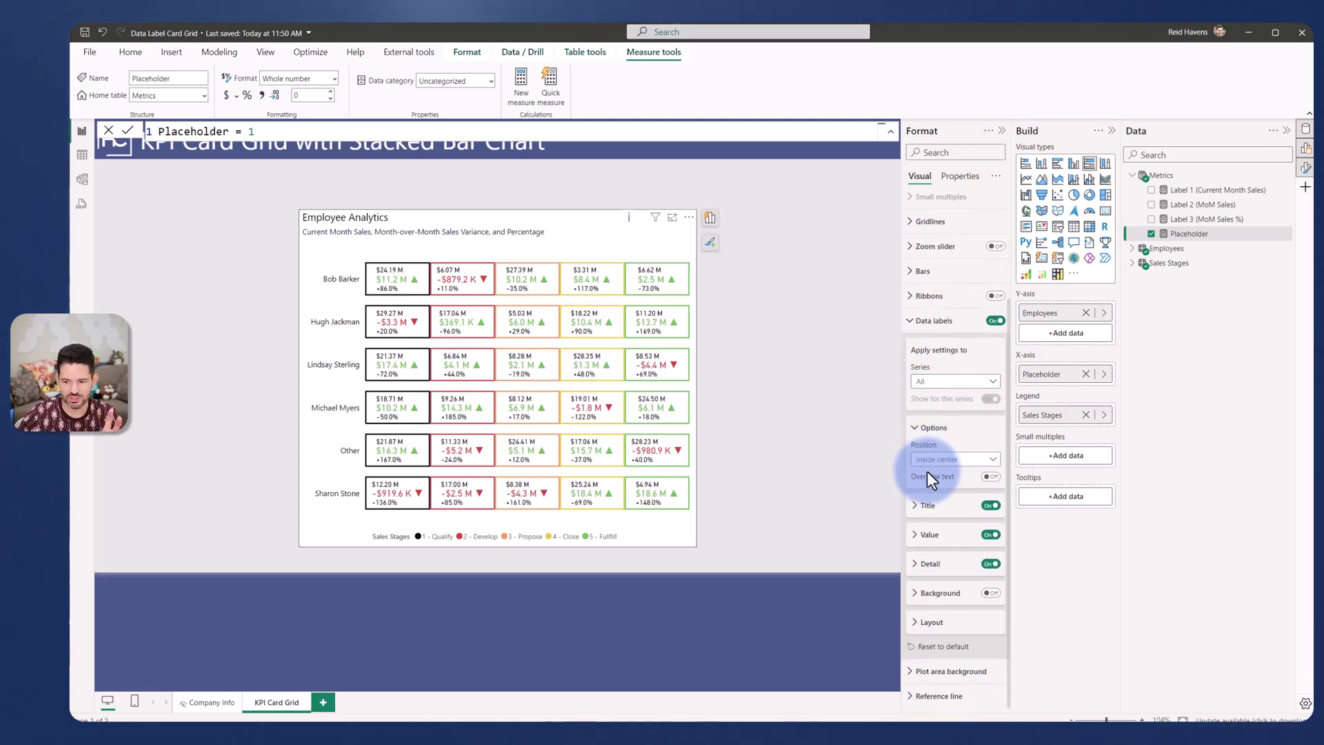
click(930, 505)
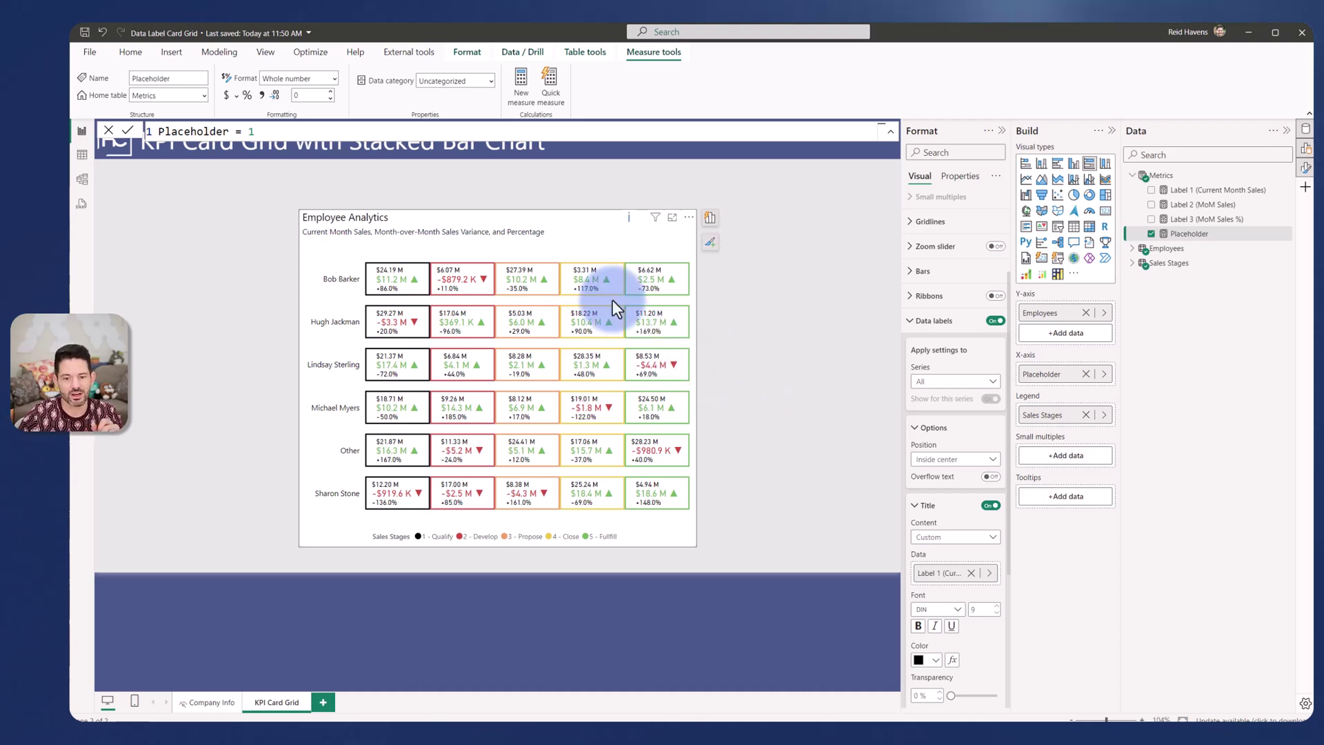
mouse_move(596, 288)
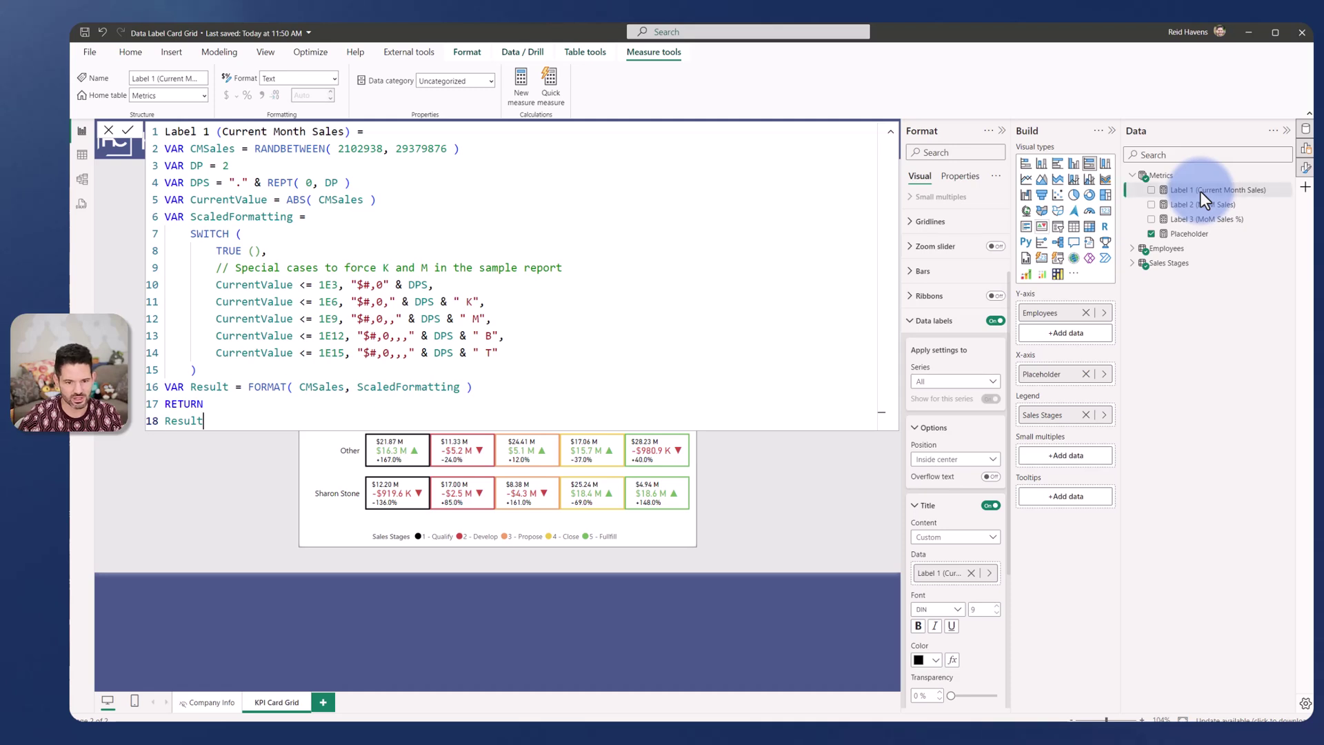
- Inspect the Label 1 formula's K, M and B formatting cases
click(224, 367)
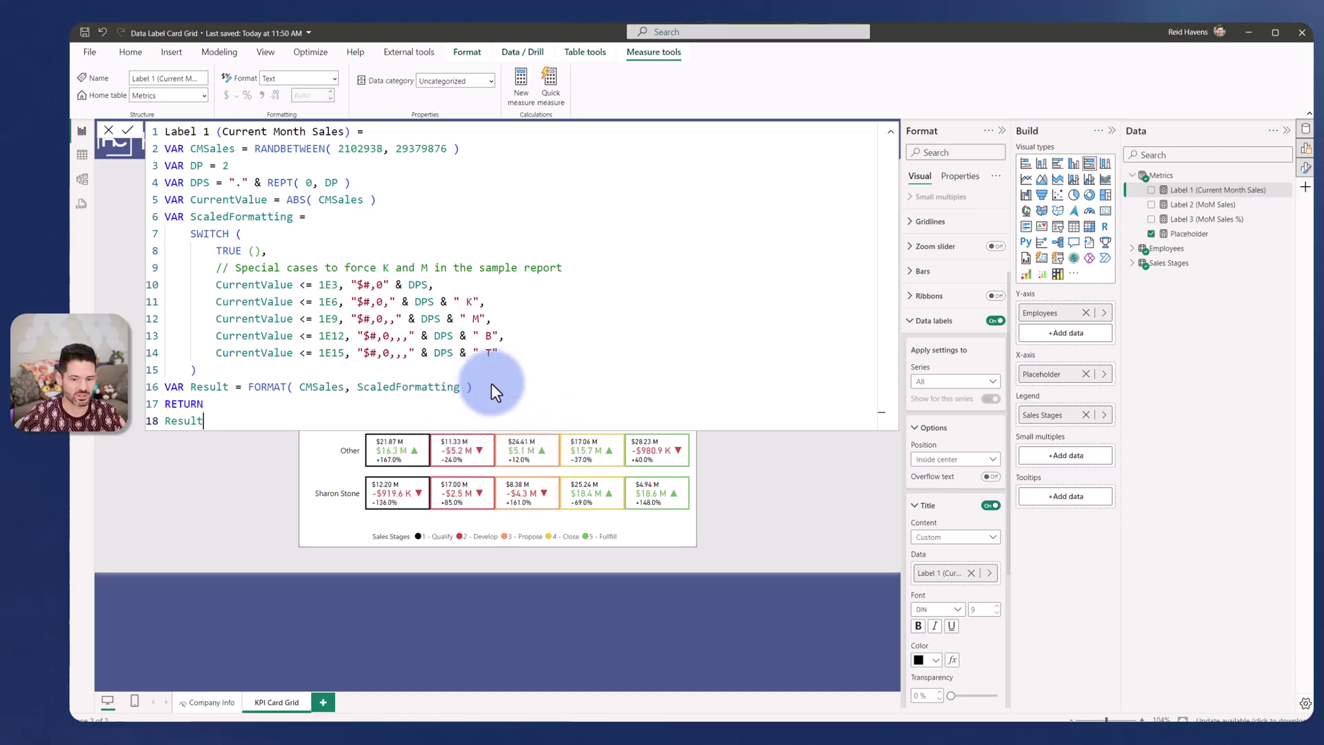
drag(507, 357, 234, 284)
click(238, 288)
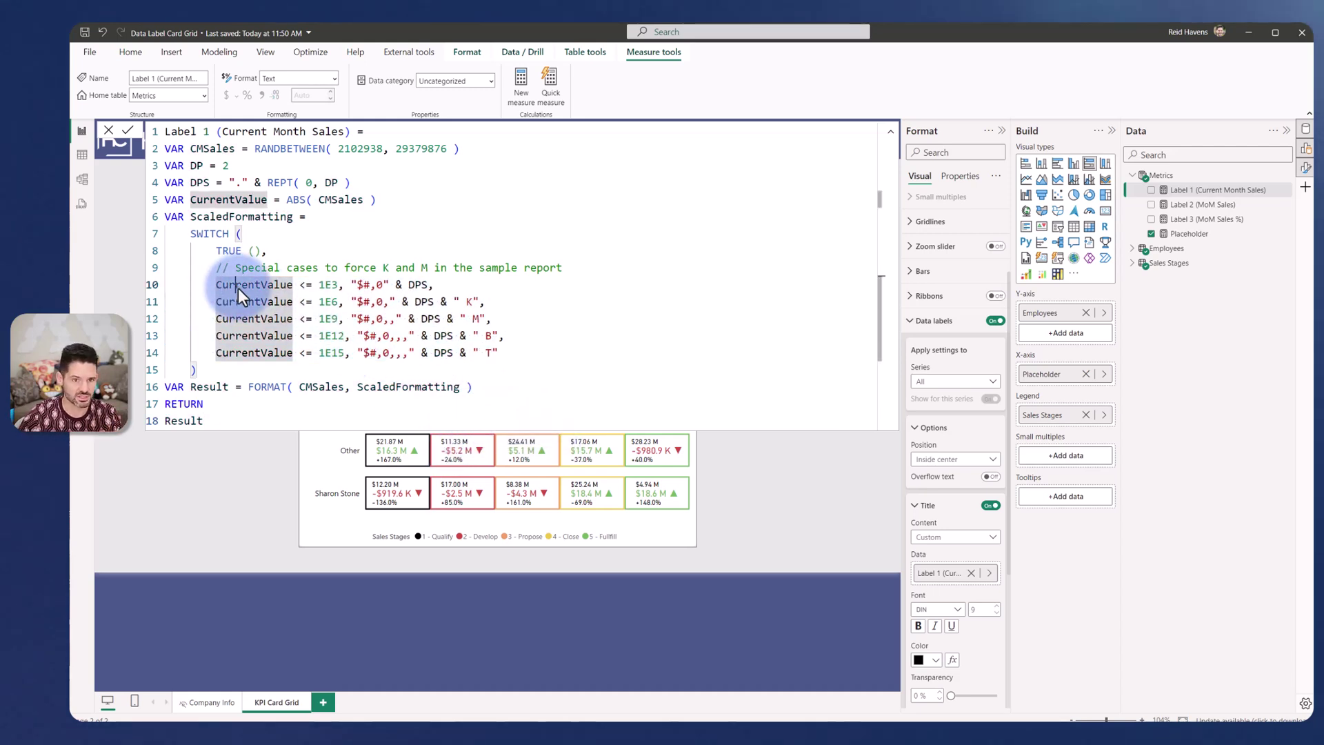
click(291, 367)
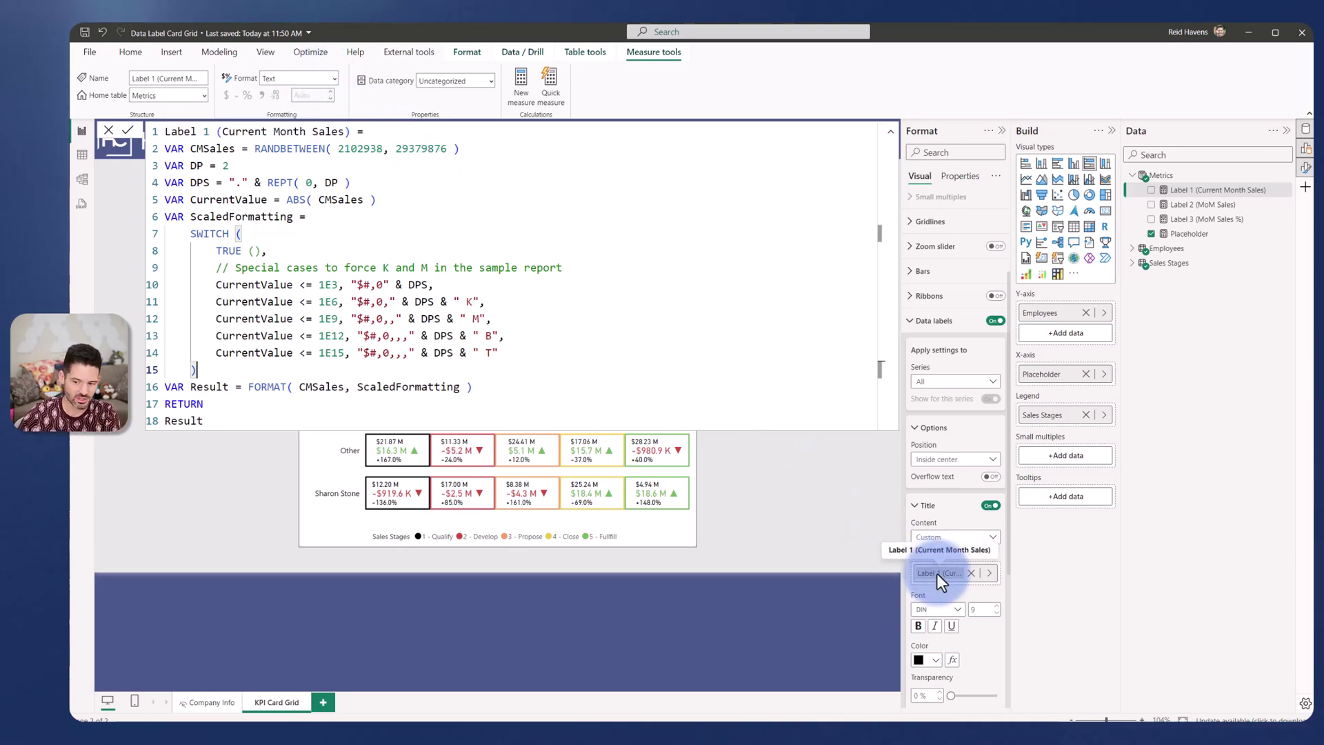
- Collapse the data label Title settings and return the formula bar to one line
click(927, 505)
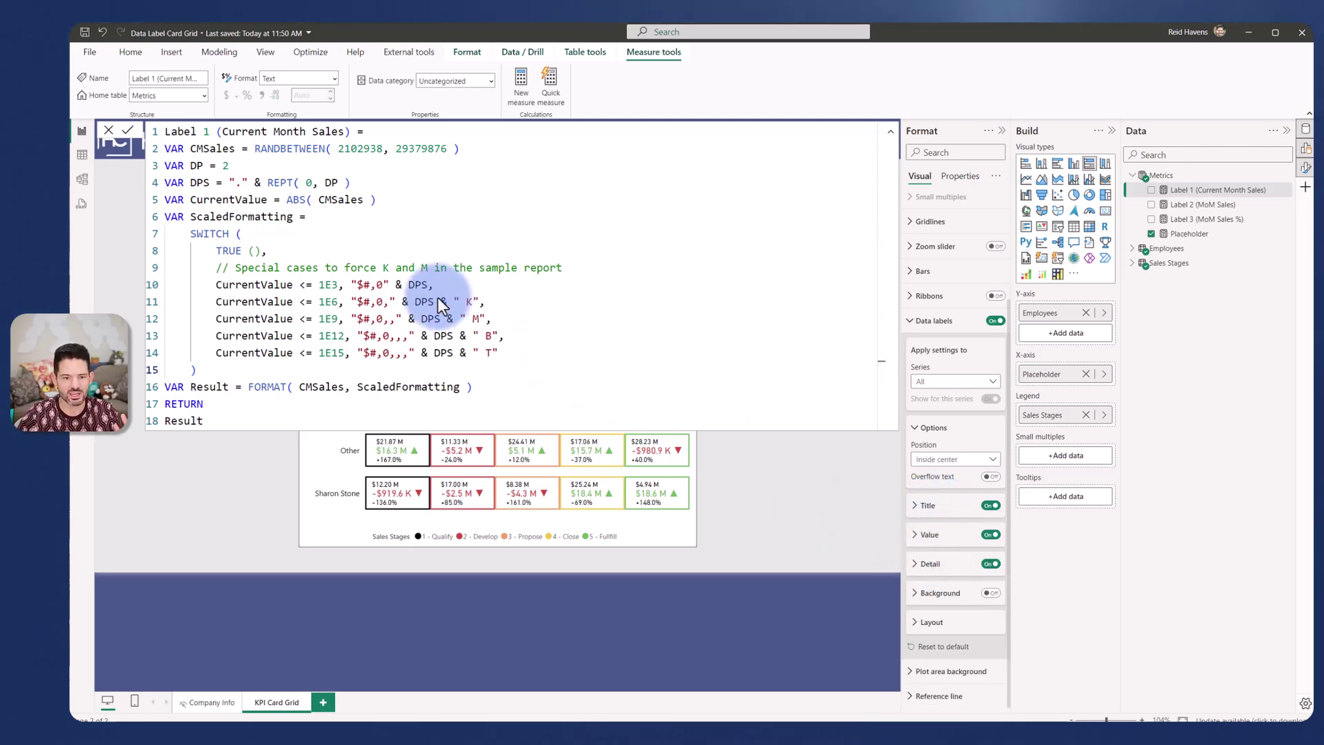
mouse_move(574, 441)
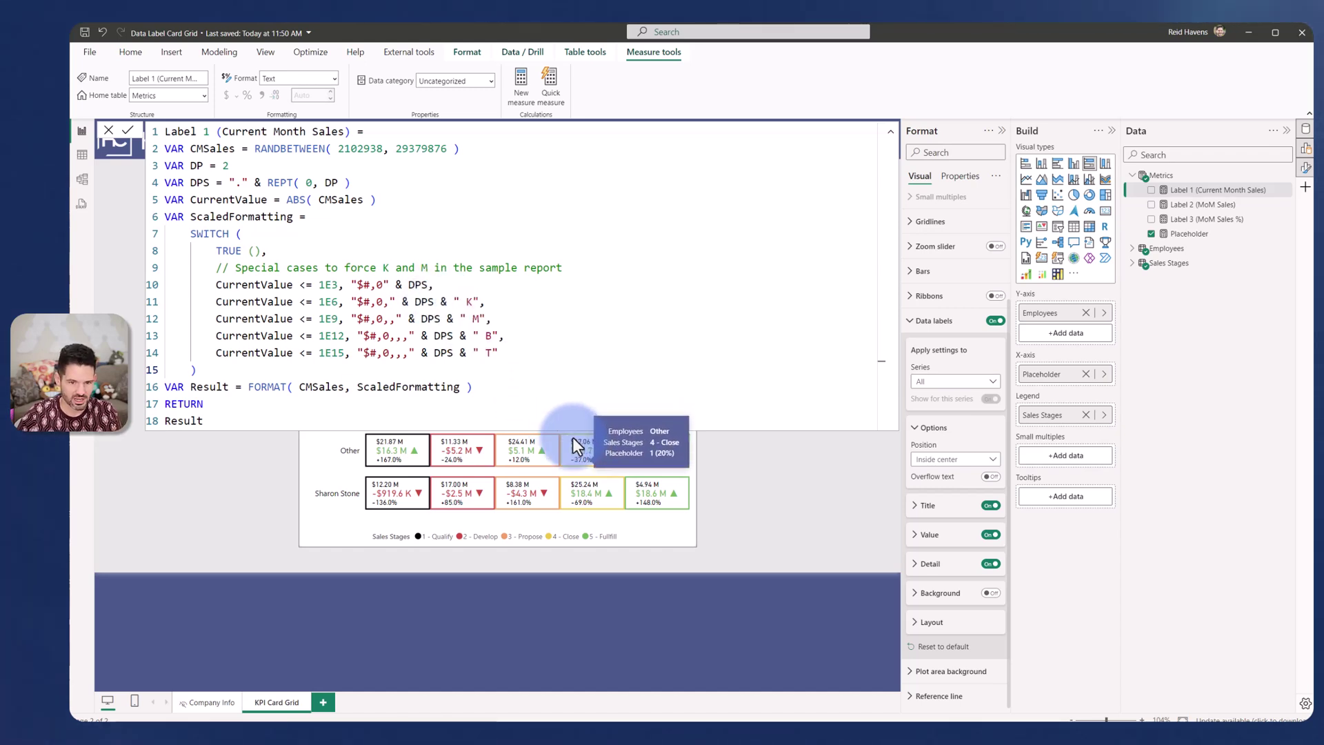
click(890, 129)
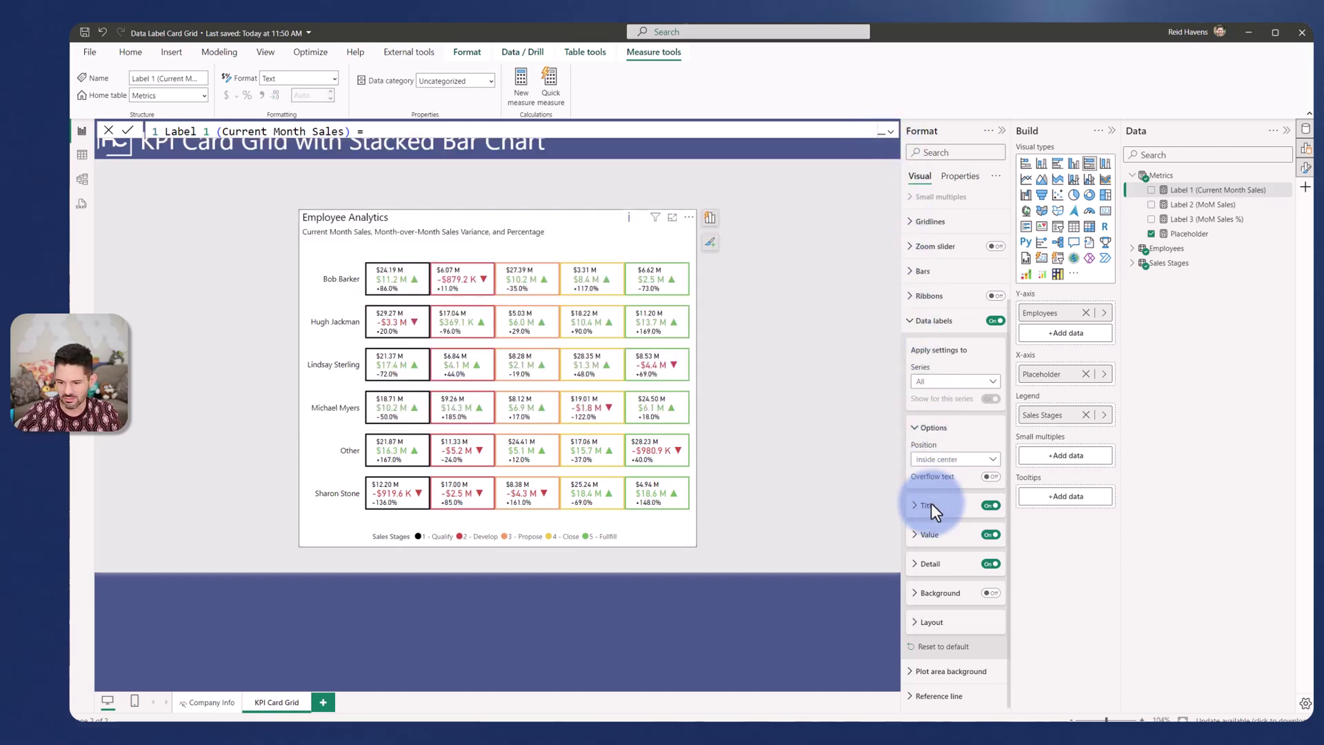
- Expand the data label Value settings to show the Label 2 (MoM Sales) field, font and colour
click(935, 541)
scroll(935, 540, down, 3)
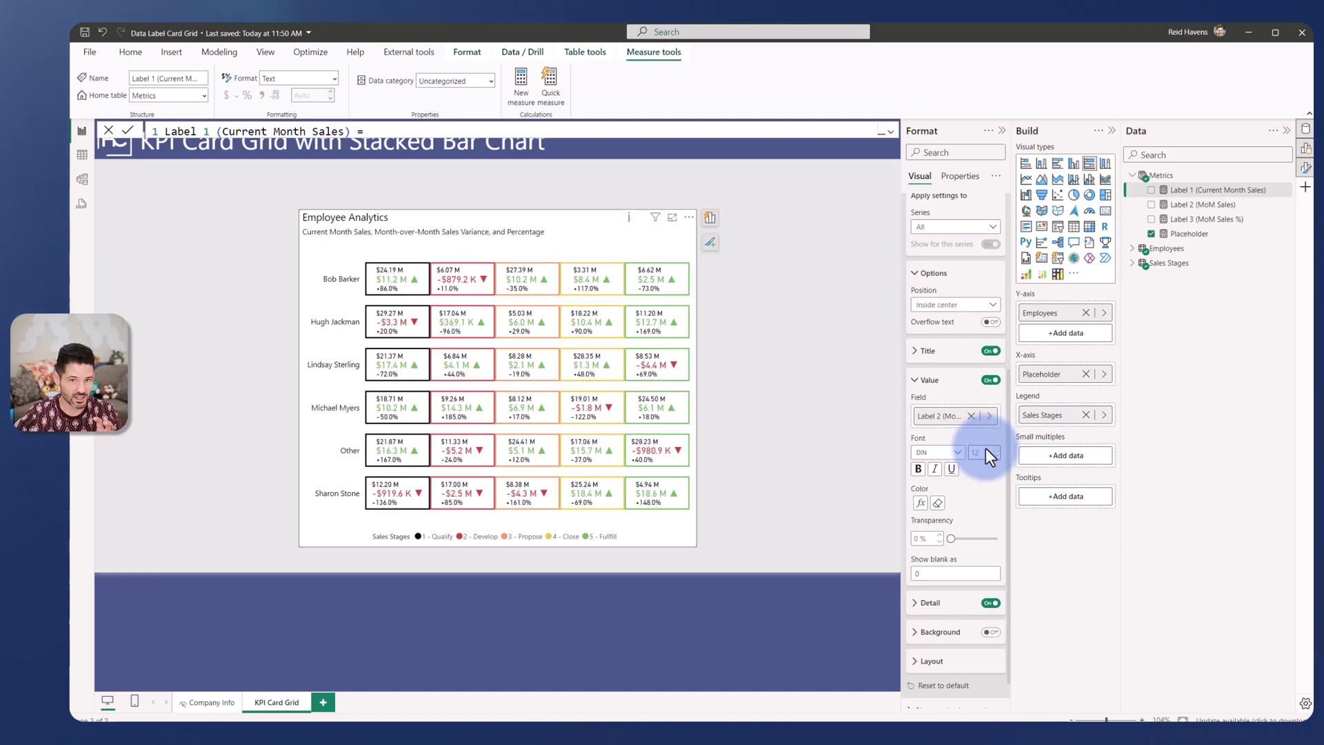
click(922, 504)
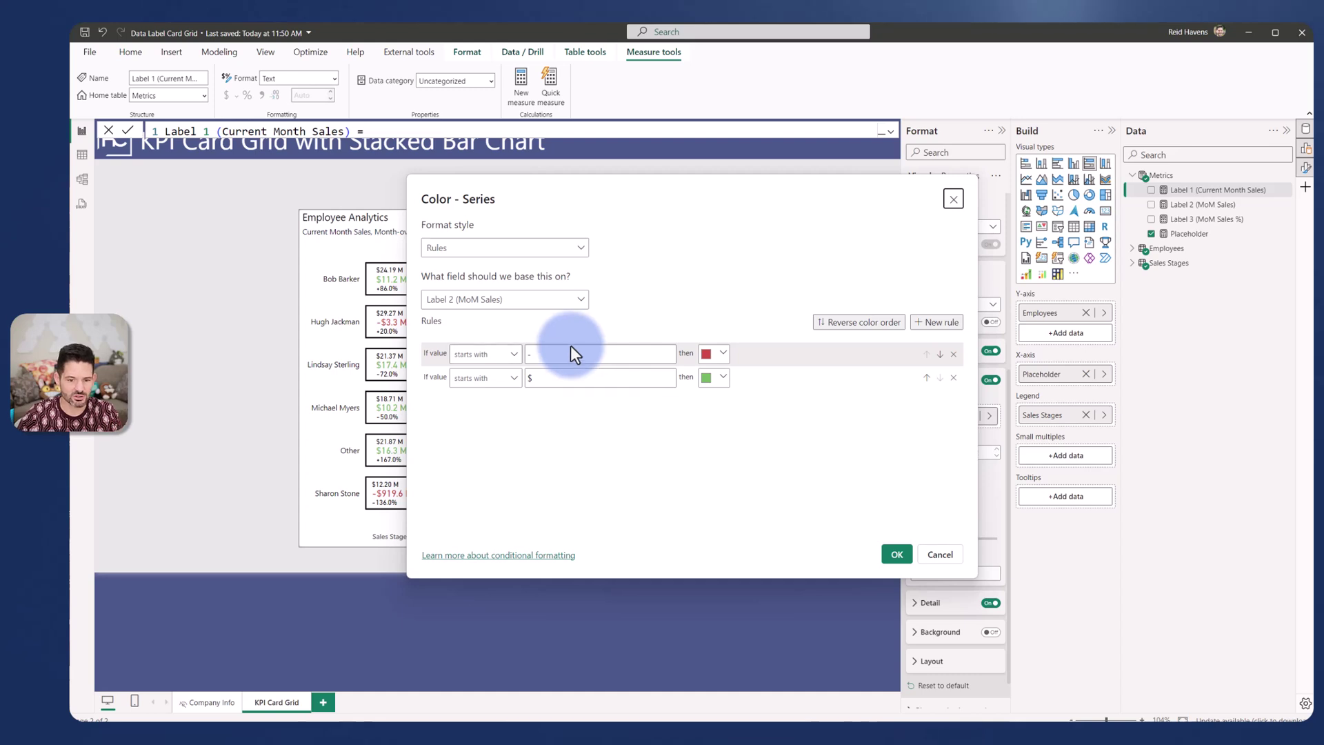
drag(519, 197, 652, 175)
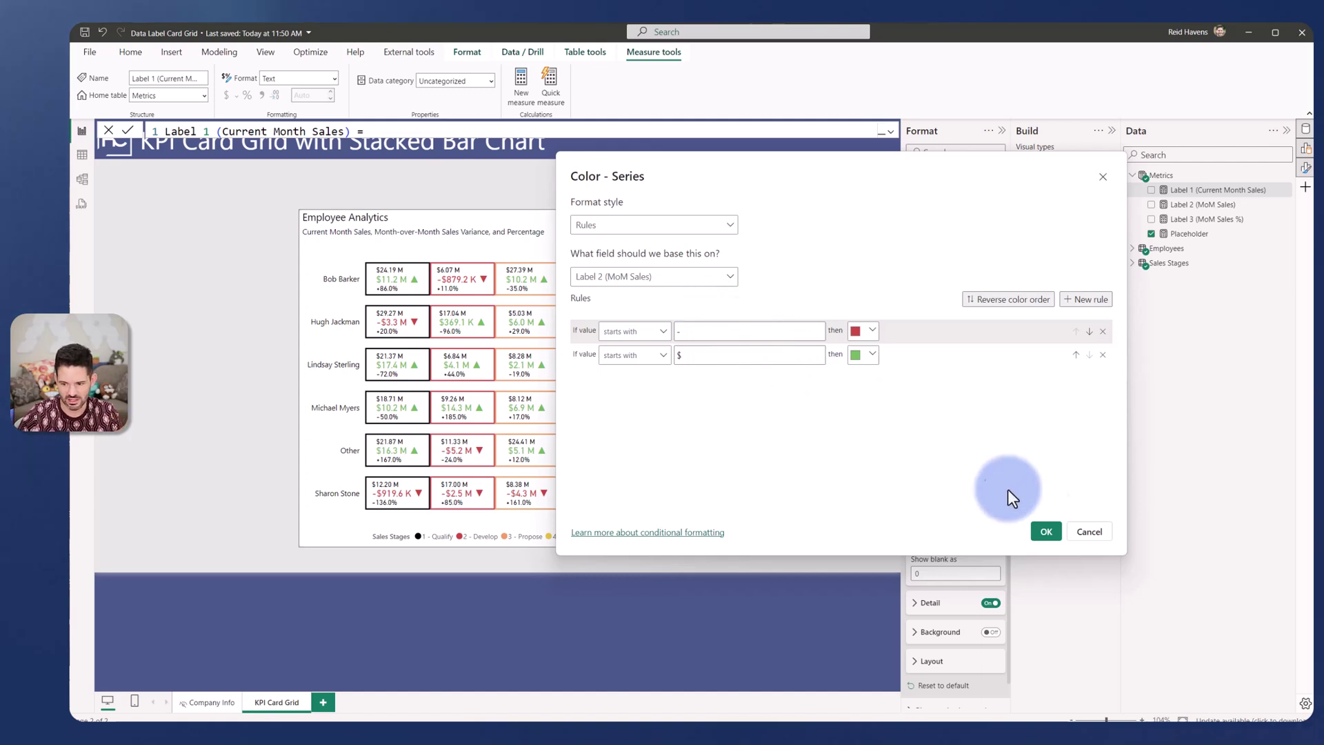
click(1083, 534)
- Collapse Value and expand the data label Detail settings showing Label 3 (MoM Sales %)
click(925, 379)
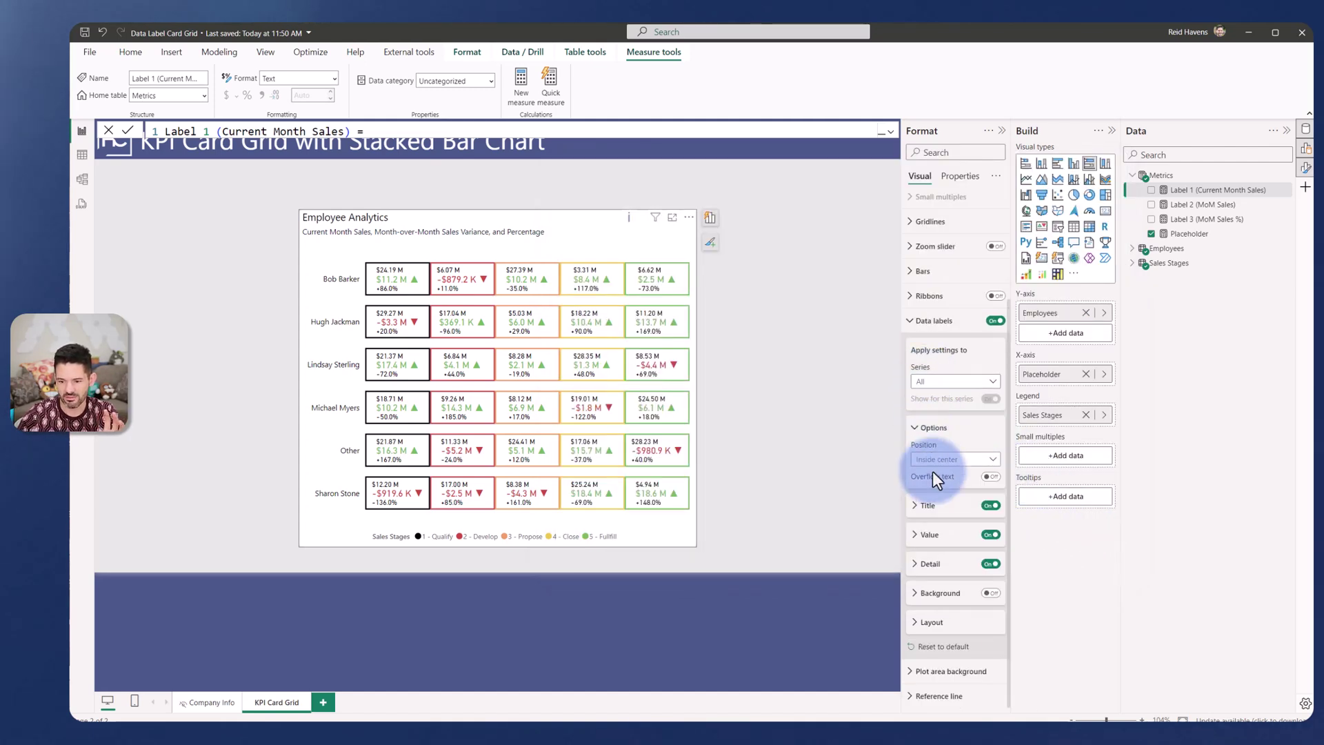
click(940, 562)
scroll(939, 551, down, 2)
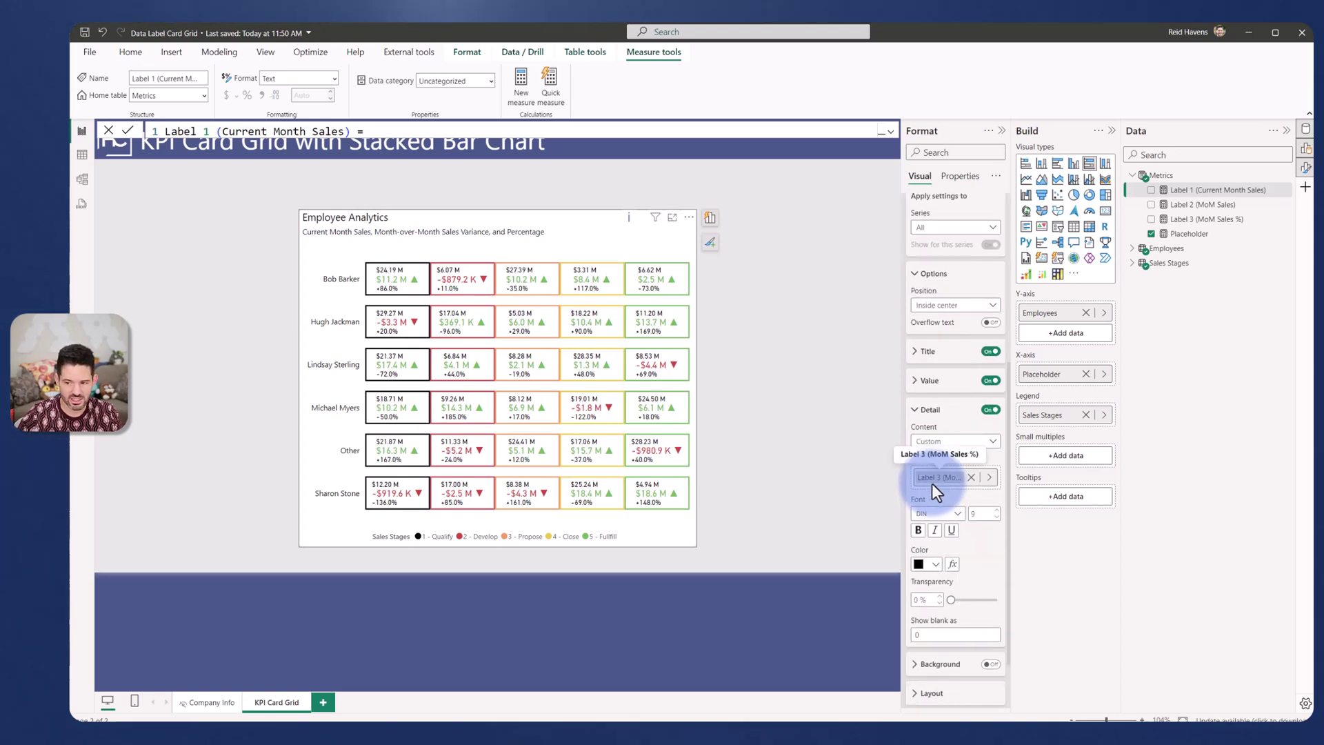
- Load the Label 3 (MoM Sales %) measure and view its full formula, then collapse it
click(1203, 221)
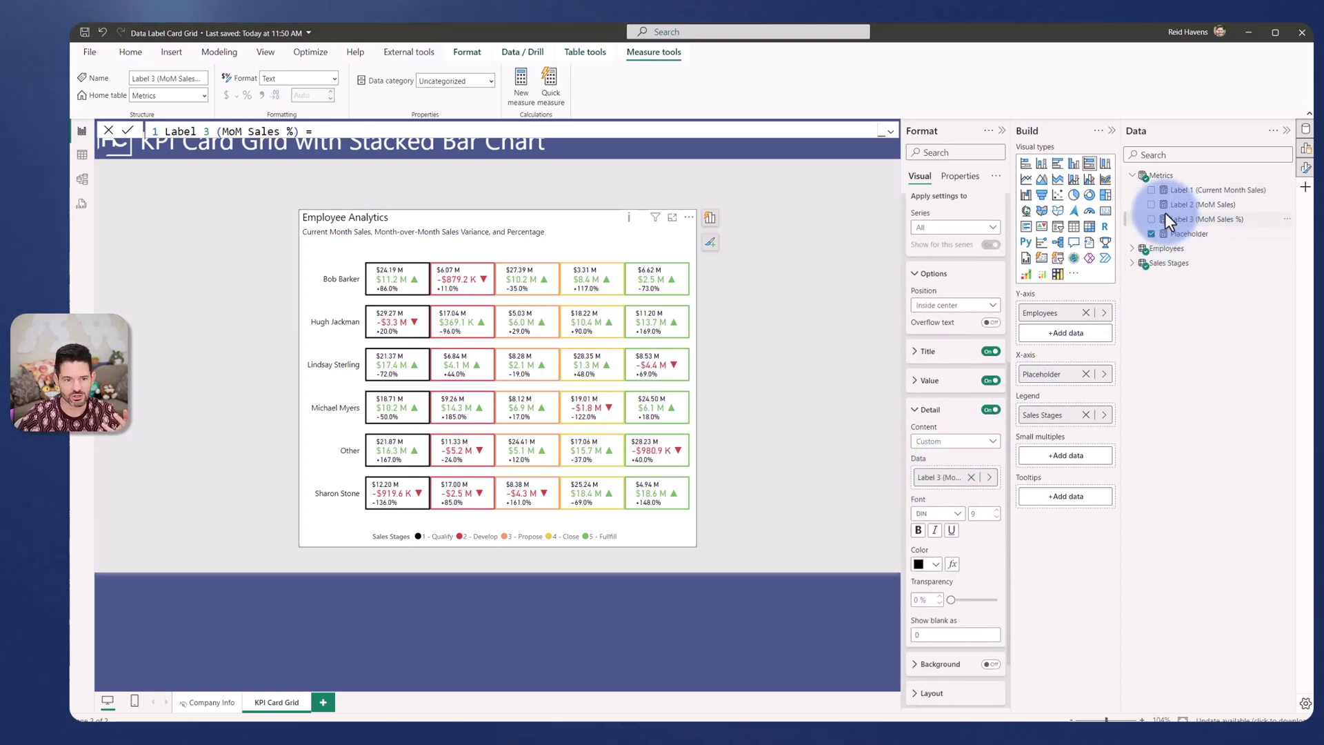
click(890, 131)
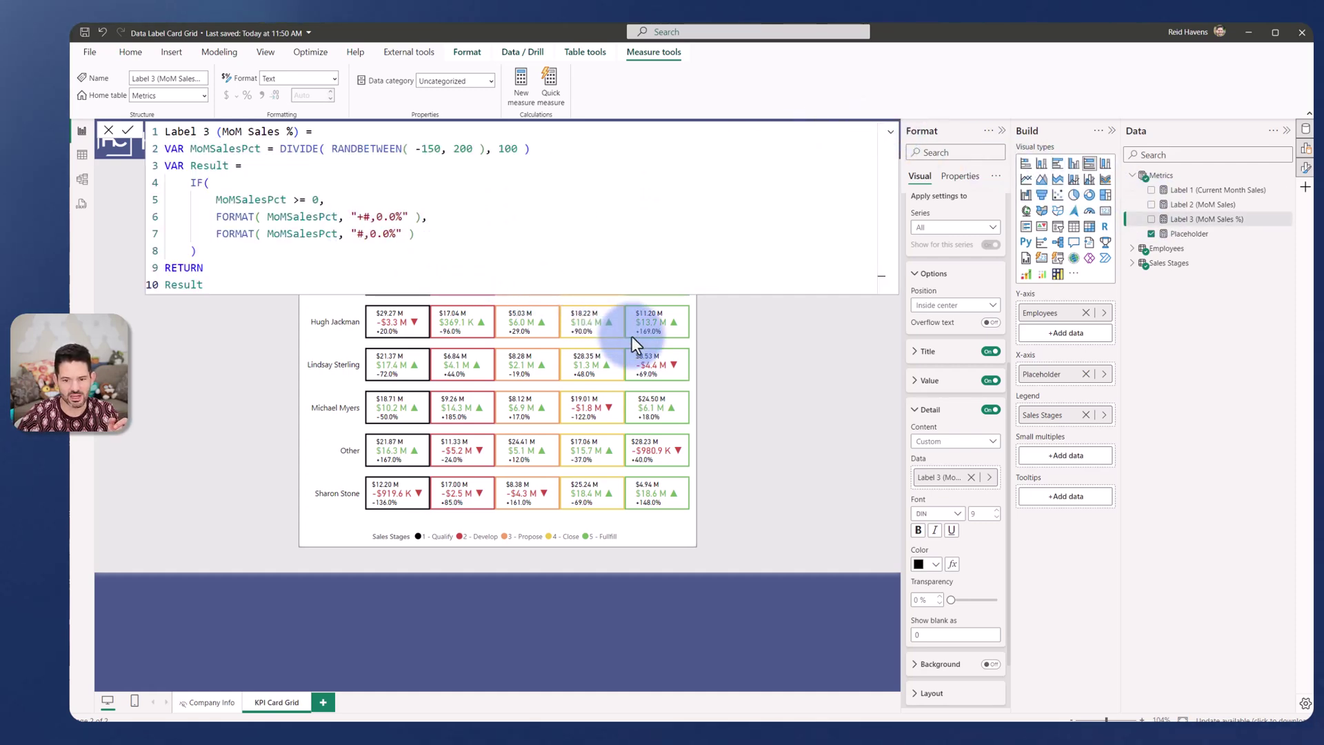
mouse_move(632, 336)
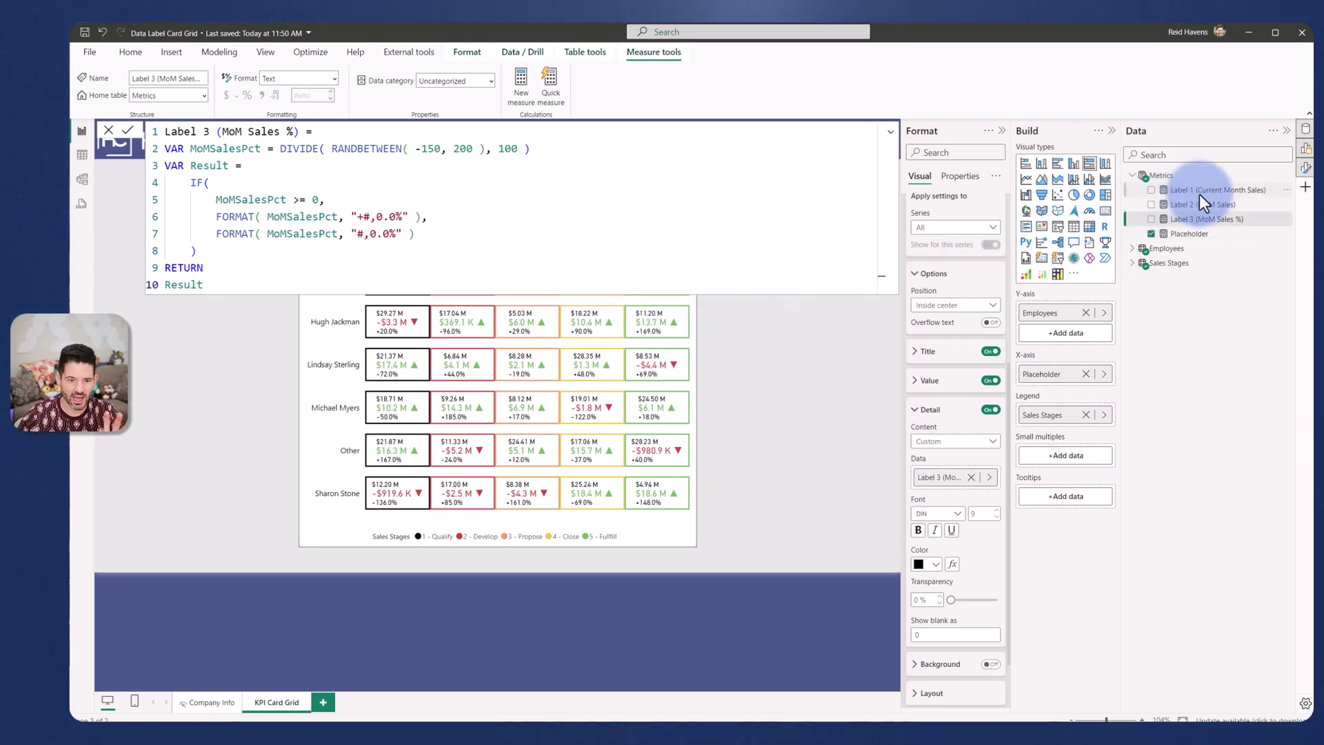
click(891, 131)
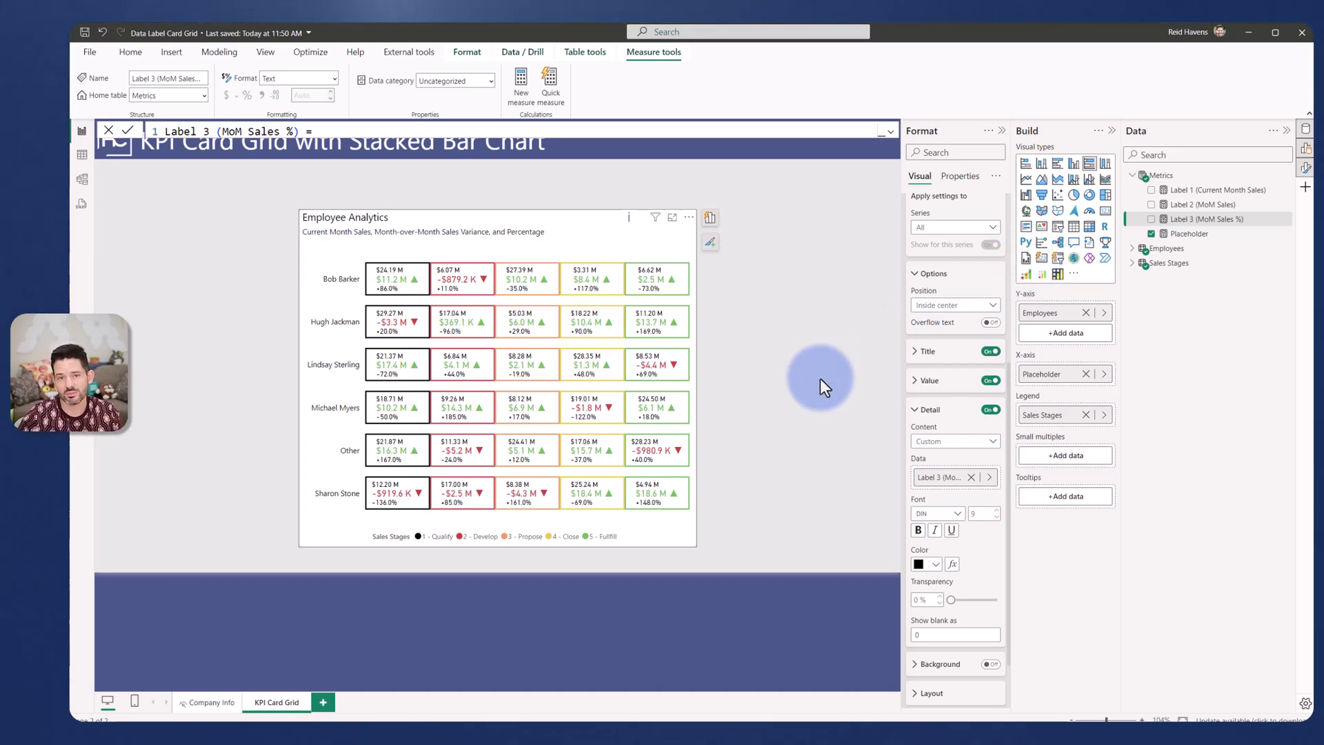
- Turn off Lock objects, resize the Employee Analytics visual, and cross-filter on an employee's $6.07M card
click(277, 54)
click(457, 106)
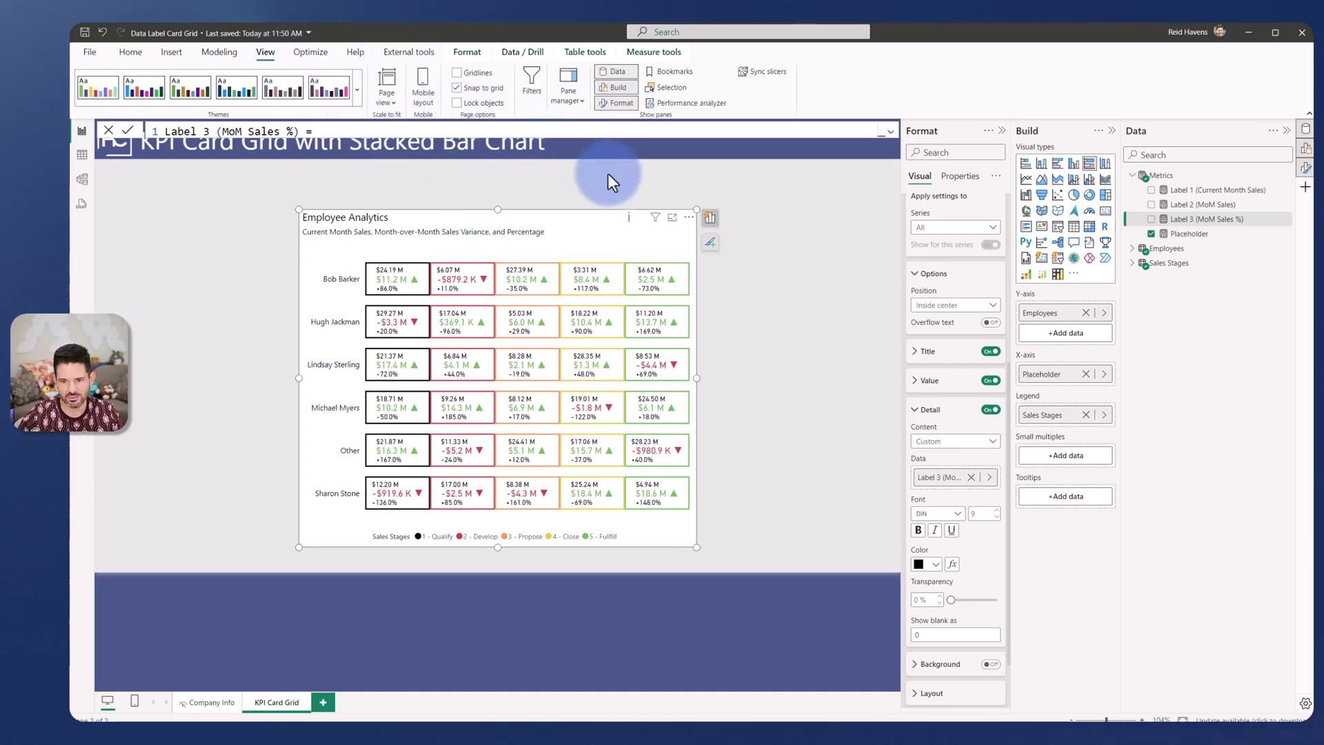
drag(693, 212, 597, 197)
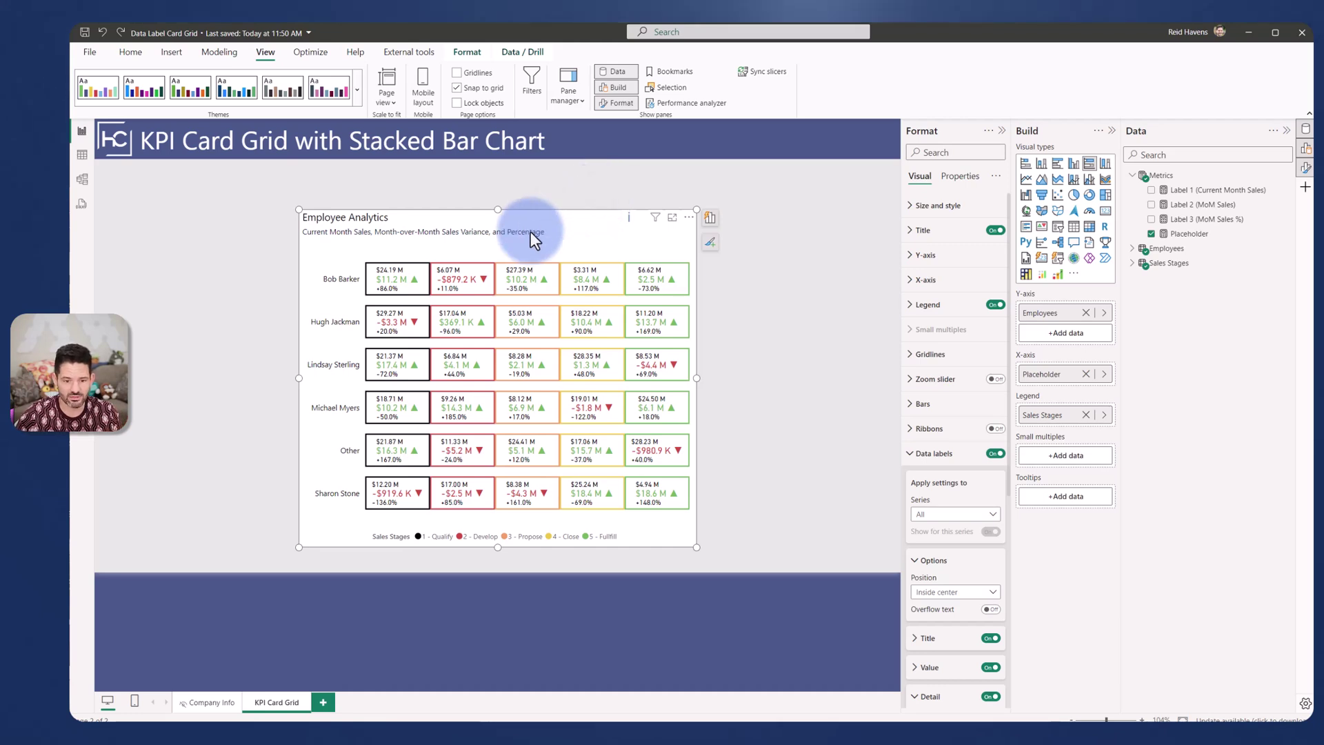
click(468, 272)
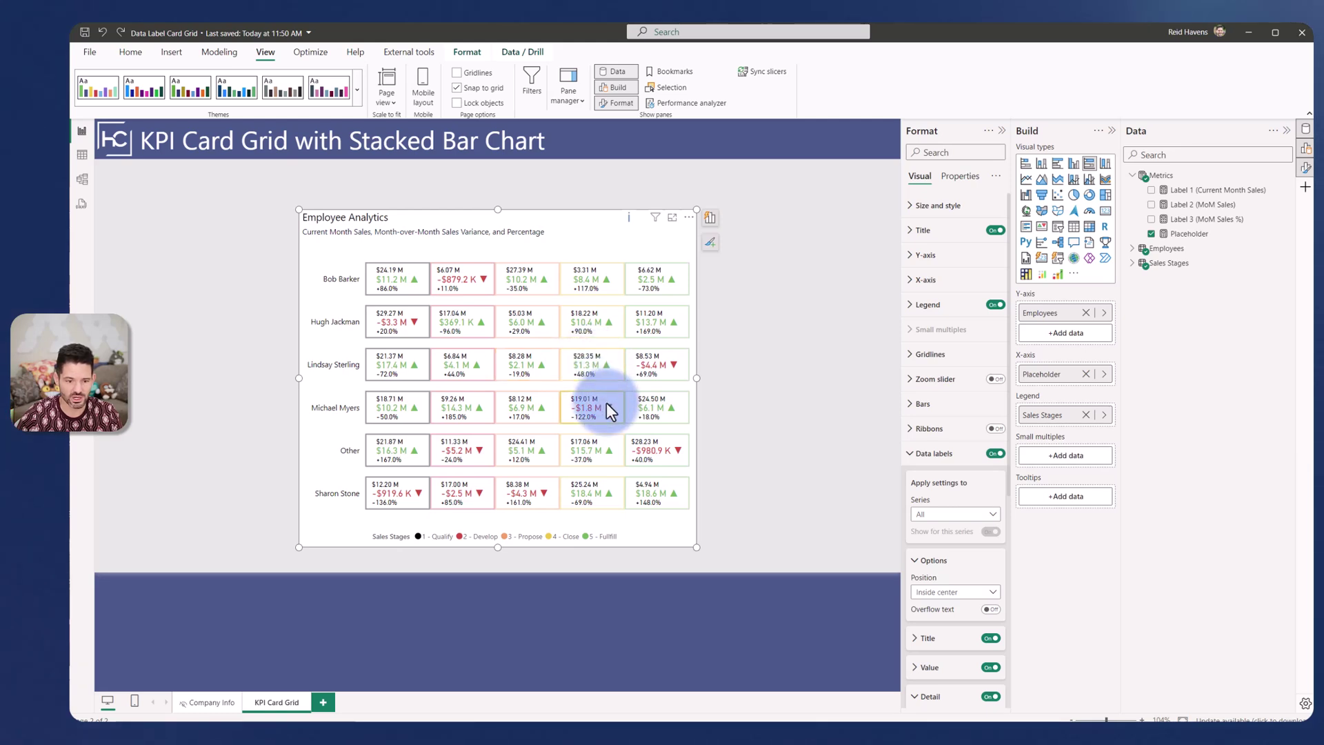
mouse_move(606, 403)
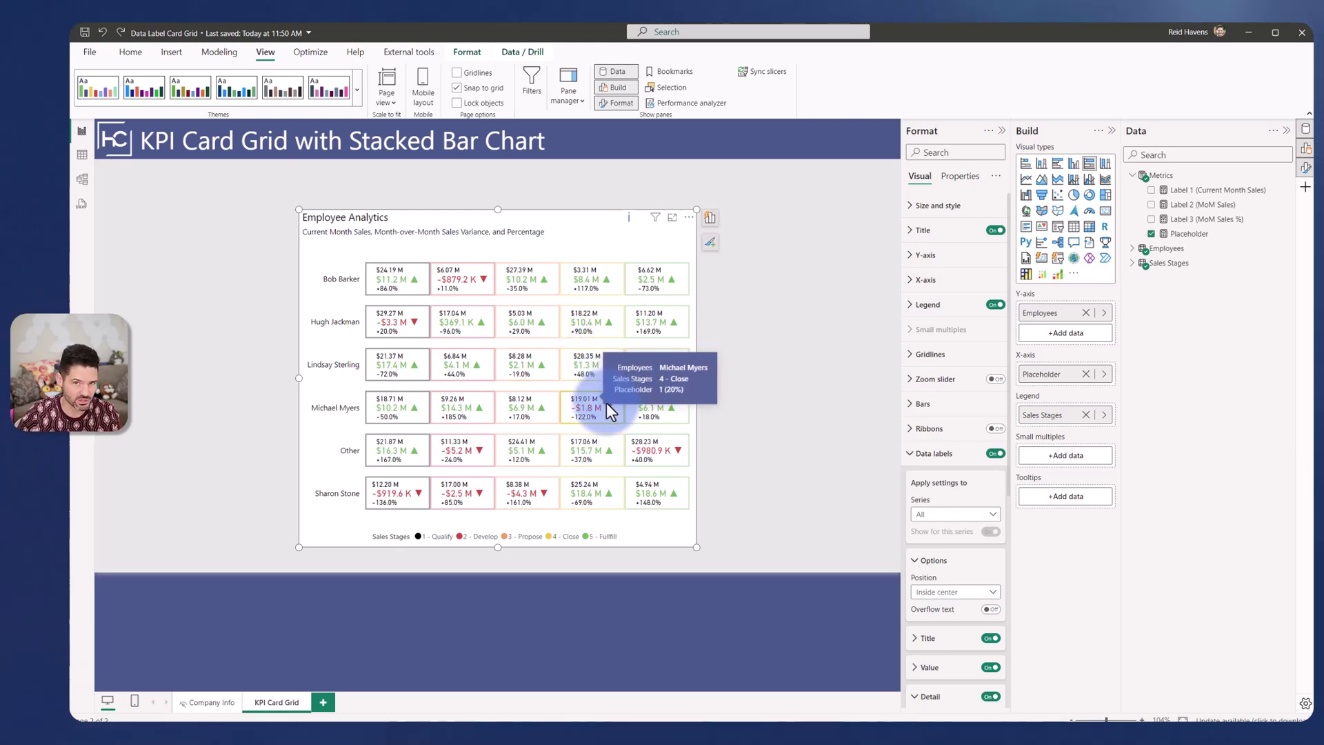